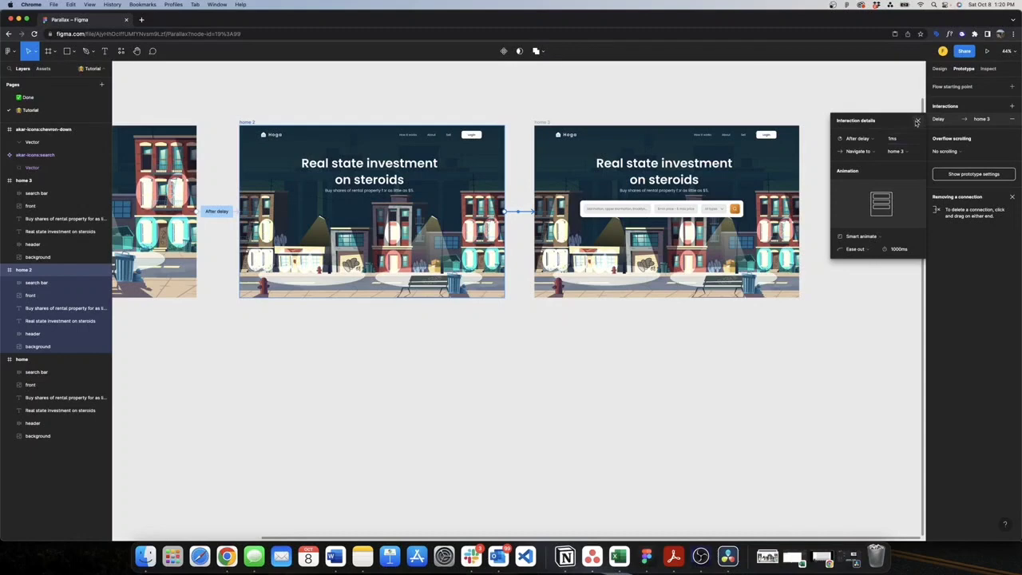
- Close the interaction details of the delay connection between home 2 and home 3 and clear the selection
left_click(917, 121)
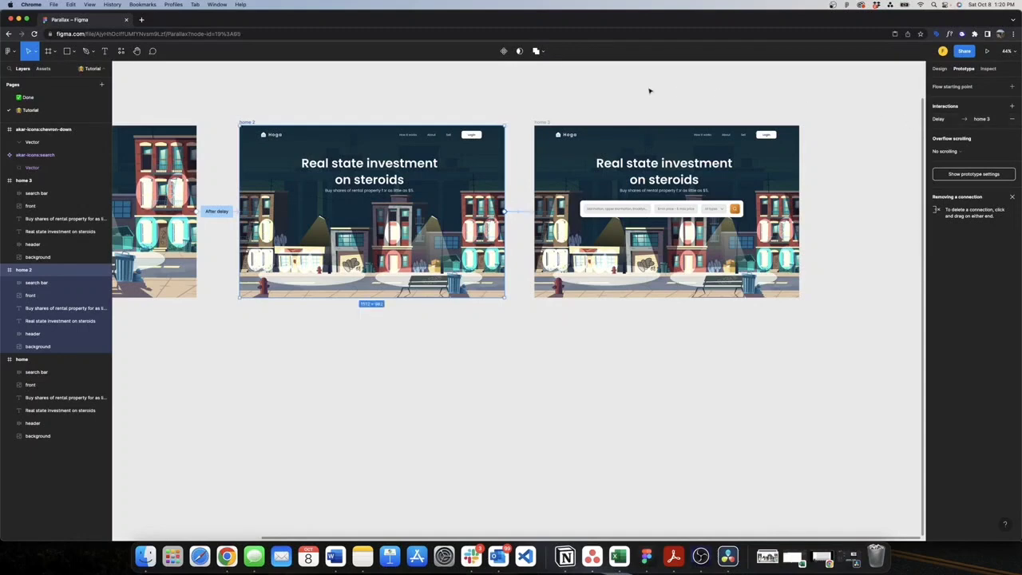
left_click(649, 90)
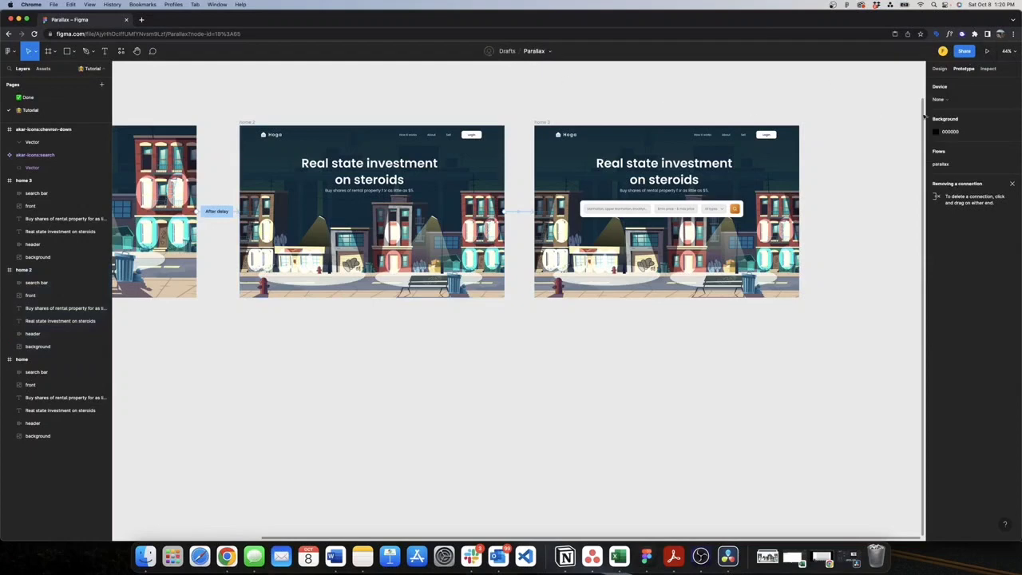
left_click(1012, 164)
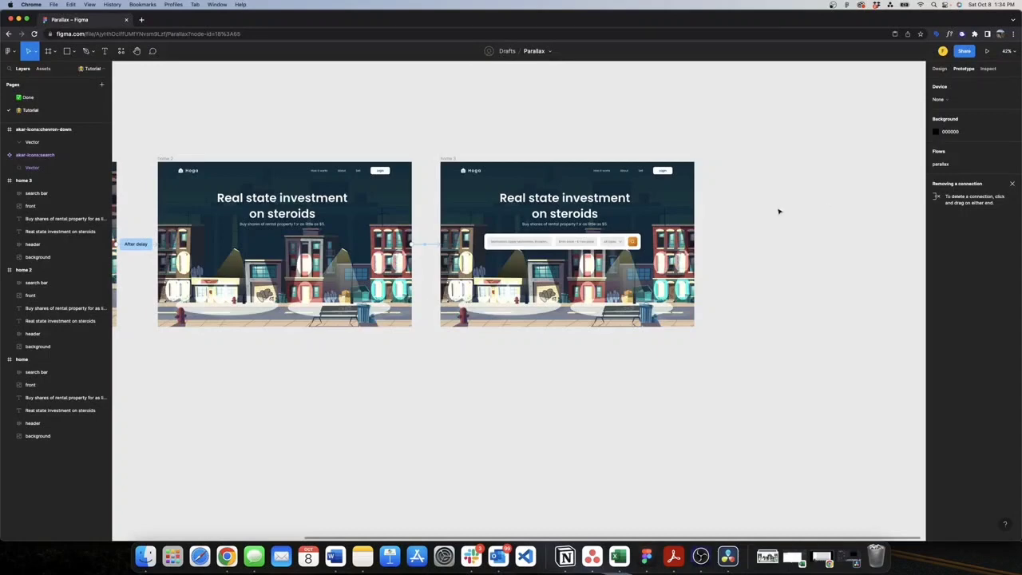
- Extend the home 3 frame downward to a height of about 1996 px
left_click(453, 159)
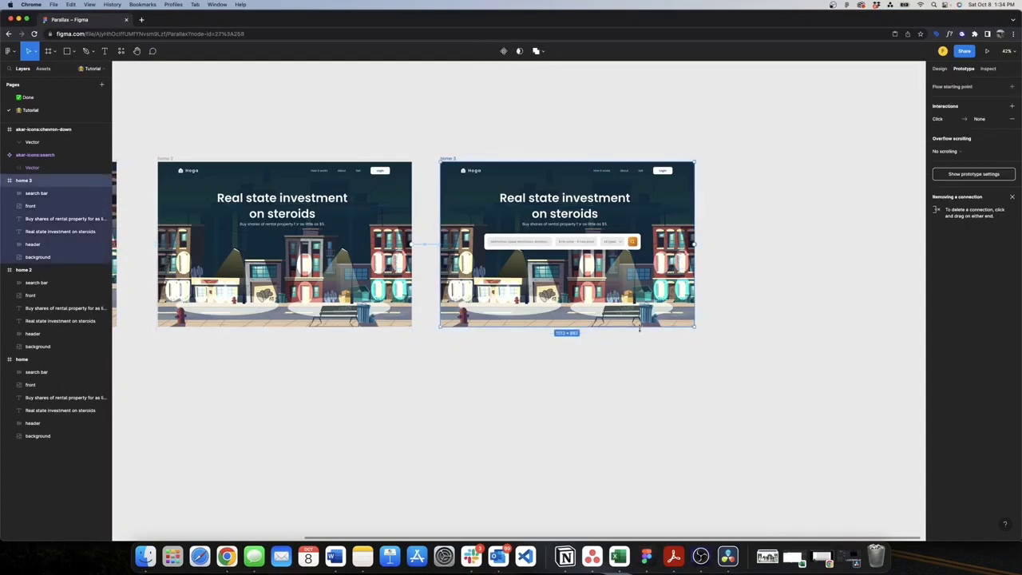
left_click_drag(639, 327, 633, 497)
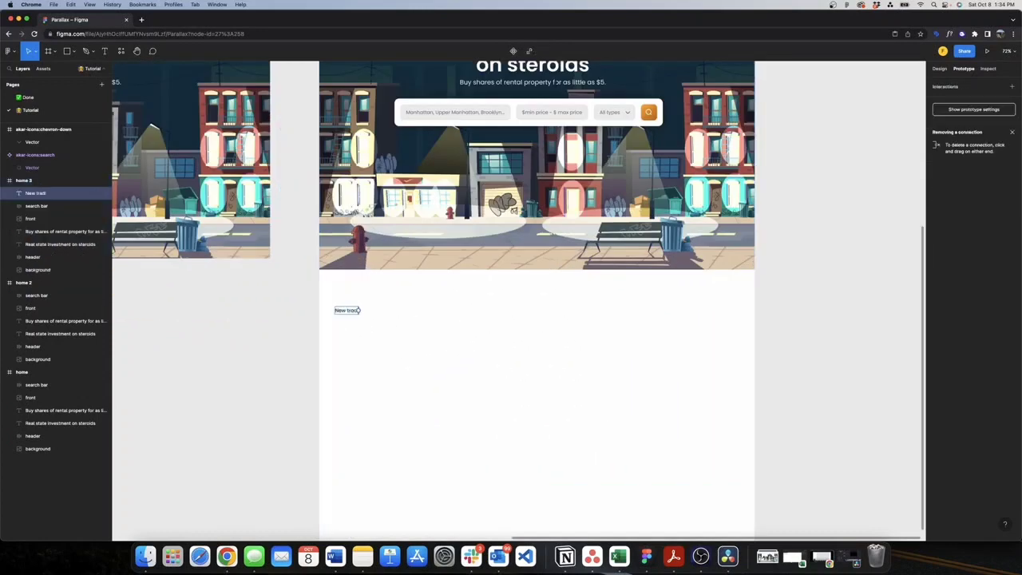
- Add a "New trading" heading below the hero illustration in home 3 with font size 50
type("ng")
left_click(940, 68)
left_click(985, 270)
type("50")
key("Return")
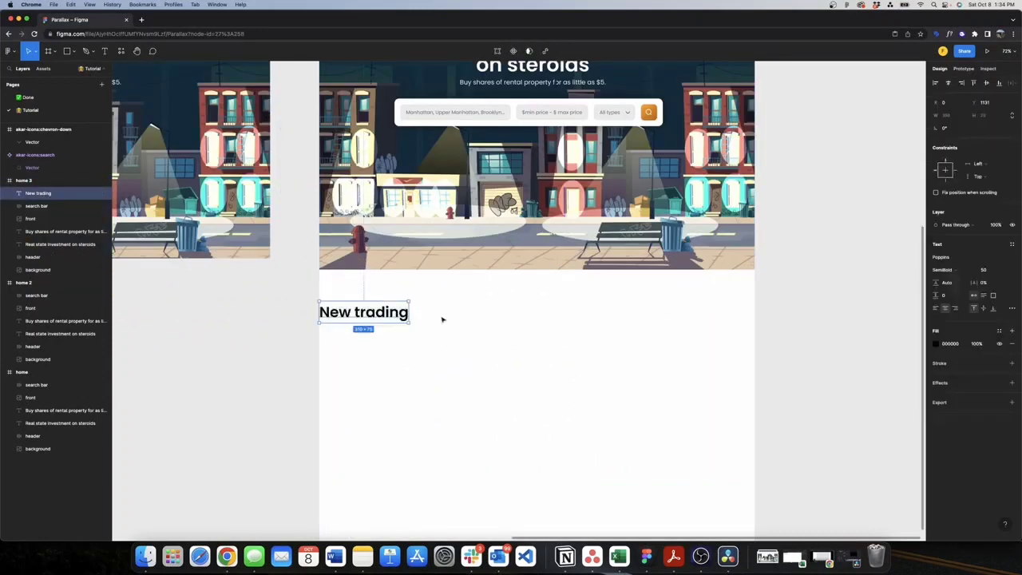
- Move the New trading heading inward from the frame's left edge to X 106
left_click_drag(366, 313, 405, 312)
key("shift+Left")
key("shift+Left")
key("shift+Left")
left_click(372, 359)
- Add a "Home 1" text below the New trading heading with font size 28
key("t")
left_click(350, 359)
type("Home 1")
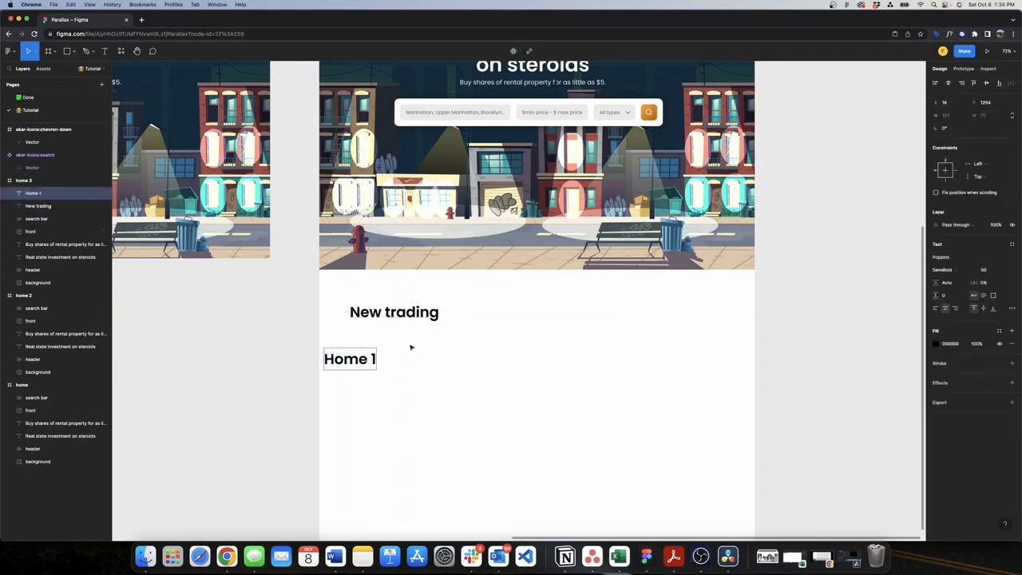
left_click(984, 270)
type("28")
- Duplicate the Home 1 text as "Address 1" and group both texts in a vertical auto layout frame
key("super+d")
type("Address 1")
left_click(48, 206, "shift")
key("shift+a")
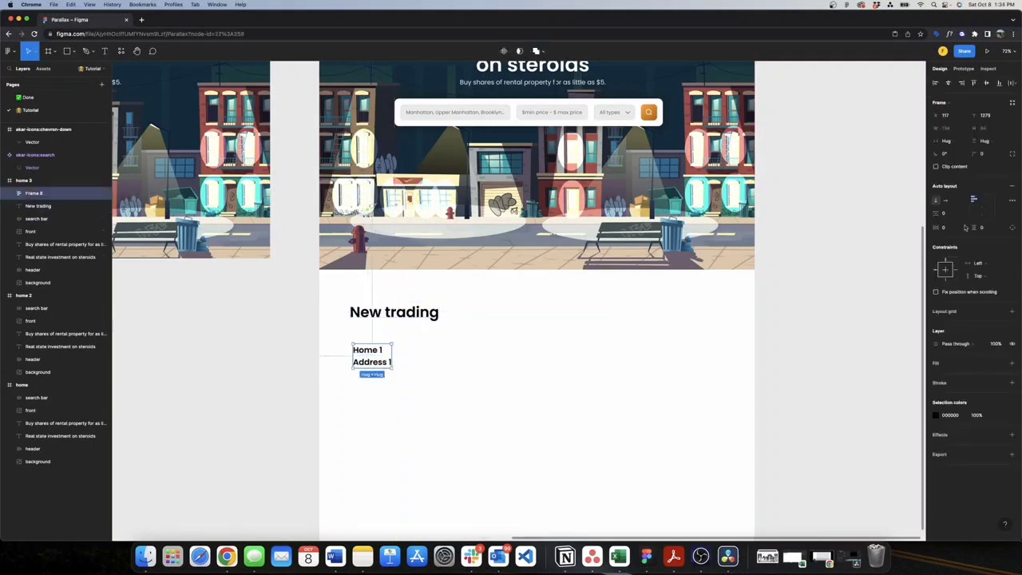
- Turn the auto layout frame into a card about 339 × 371 with 24 horizontal and vertical padding and corner radius 16
left_click_drag(379, 369, 450, 439)
left_click_drag(432, 439, 433, 451)
left_click(985, 228)
type("24")
left_click(949, 228)
type("24")
left_click(987, 154)
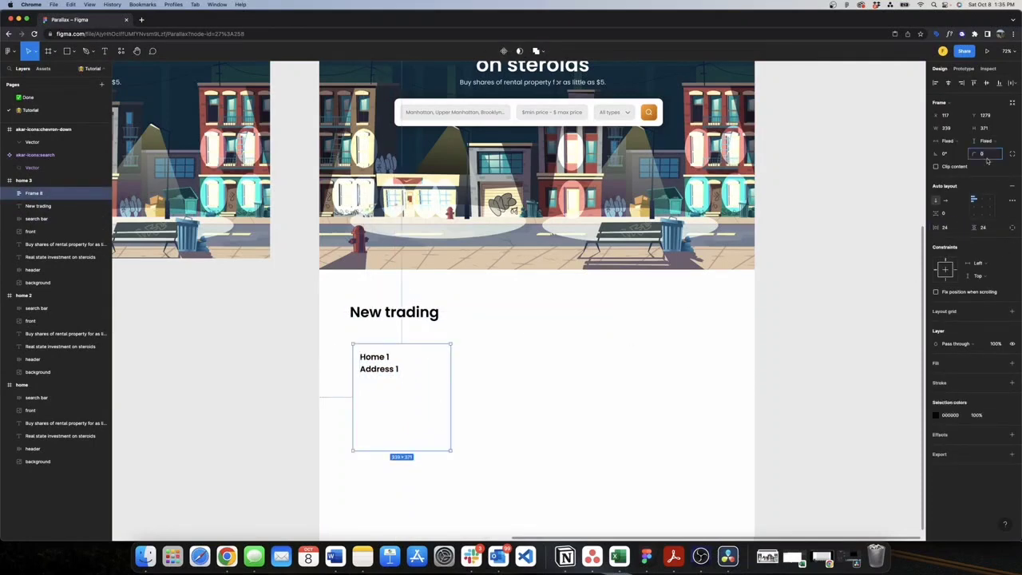
type("16")
- Fill the card with the red house photo from an Unsplash plugin search for "house"
key("super+/")
type("home")
key("Return")
triple_click(791, 258)
type("house")
key("Return")
left_click(781, 342)
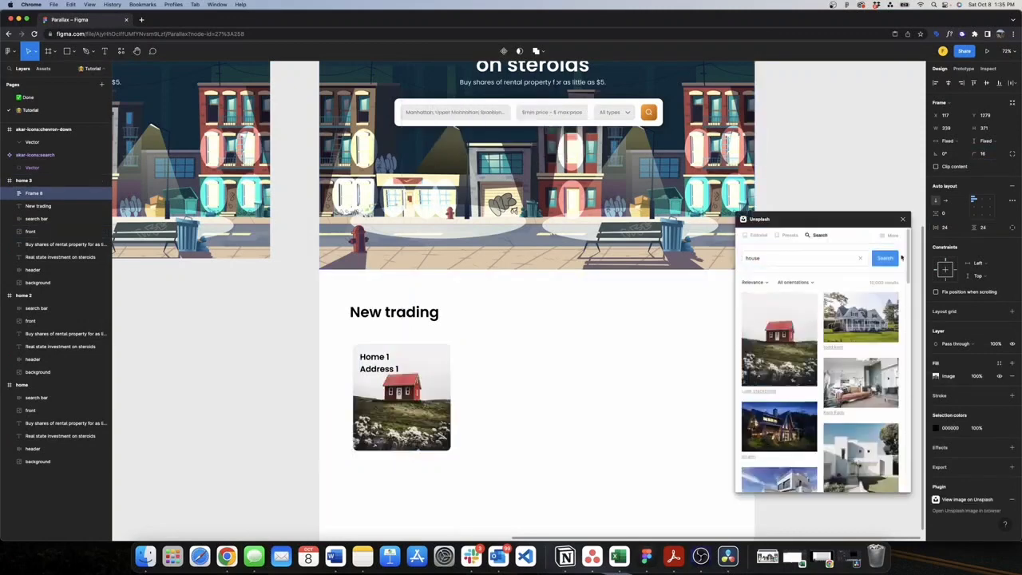
left_click(904, 219)
- Enlarge the card to about 353 × 427 and give the Address 1 text a lighter weight
left_click_drag(433, 451, 432, 466)
double_click(379, 369)
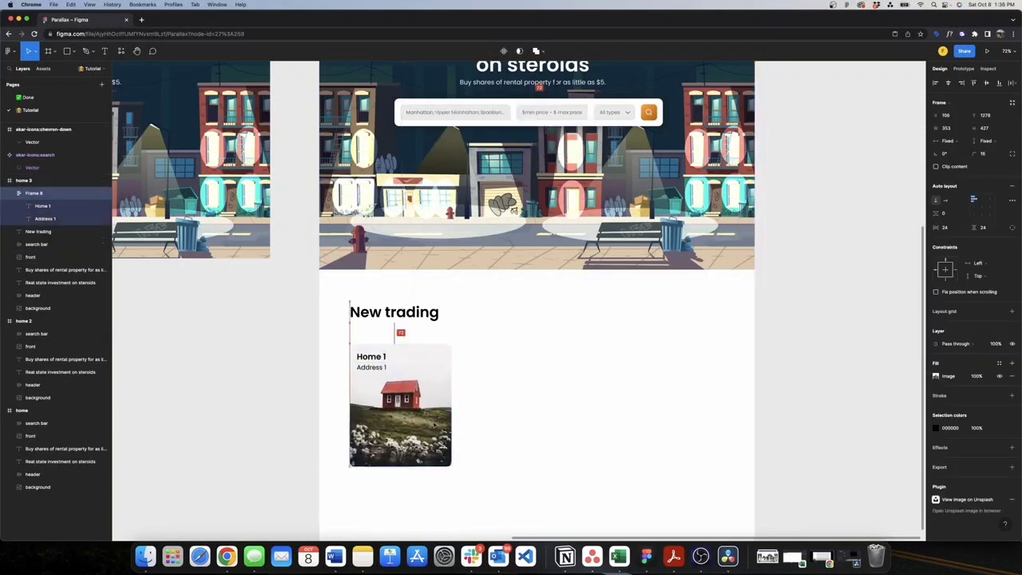
key("Escape")
- Duplicate the house card twice and spread the copies in a row to the right of the original
key("super+d")
key("super+d")
left_click(401, 406)
left_click(676, 407)
key("shift+Right")
key("shift+Right")
key("shift+Right")
key("shift+Right")
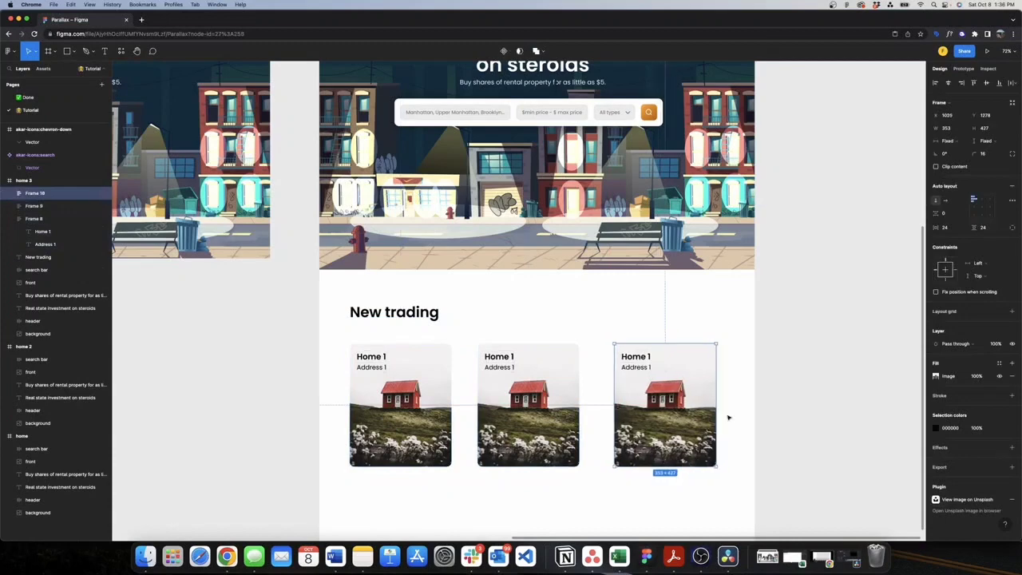
key("Right")
key("Right")
key("Right")
key("Right")
key("Right")
- Nudge the first card 15 px to the right and distribute the three cards with equal horizontal spacing
left_click(379, 400)
key("shift+Right")
key("Right")
key("Right")
key("Right")
key("Right")
key("Right")
left_click(529, 403, "shift")
left_click(669, 404, "shift")
key("ctrl+alt+h")
- Shift the New trading heading right to X 120, aligned with the first card's left edge
scroll(394, 306, "down", 1)
left_click(394, 306)
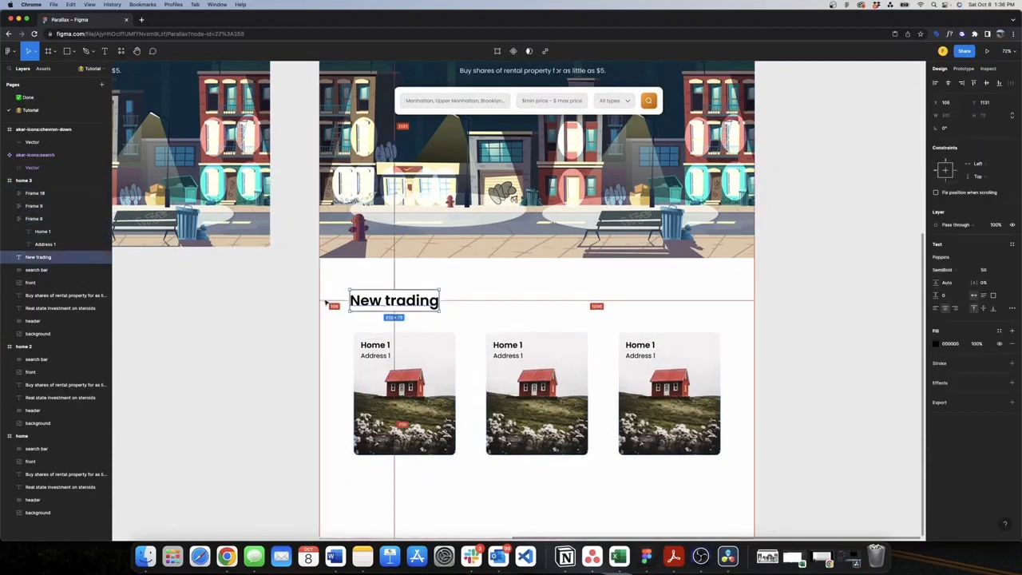
key("shift+Right")
key("Right")
key("Right")
key("Right")
key("Right")
- Replace the middle card's image with the brick house photo from an Unsplash search for "house"
left_click(537, 391)
key("super+slash")
key("Return")
left_click(773, 257)
type("house")
key("Return")
scroll(852, 372, "down", 2)
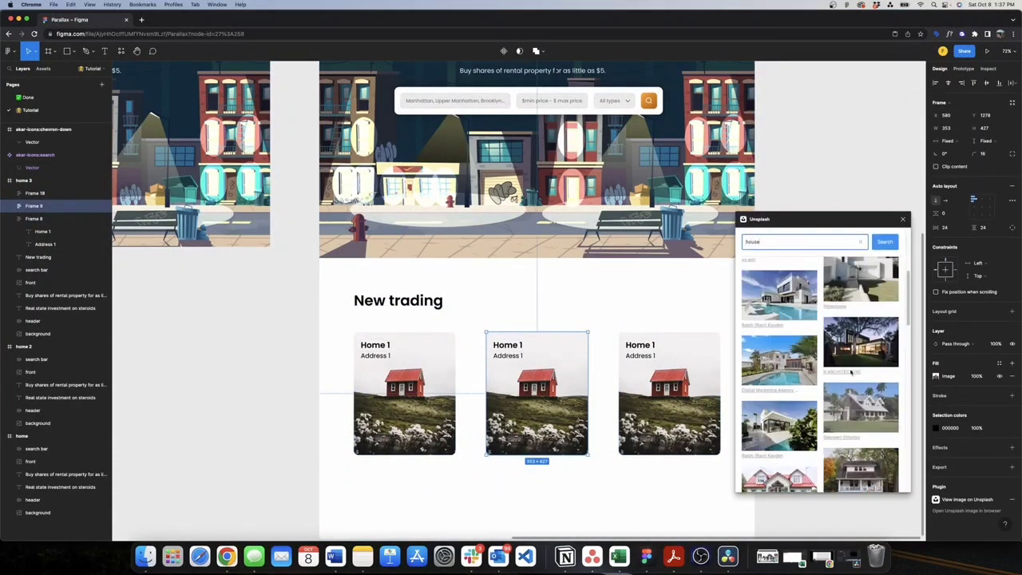
left_click(780, 358)
scroll(780, 384, "down", 4)
left_click(779, 388)
- Replace the third card's image with the Unsplash photo of the stone house with double garage doors
left_click(669, 391)
scroll(828, 388, "down", 5)
left_click(779, 366)
left_click(904, 218)
left_click(823, 279)
scroll(596, 251, "down", 2)
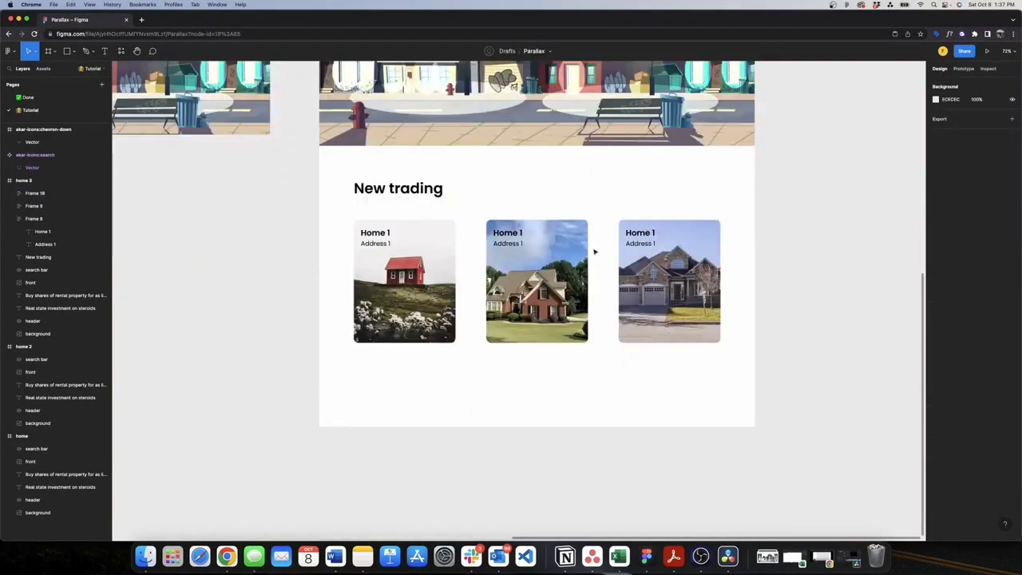
scroll(596, 264, "down", 1)
scroll(538, 309, "up", 2)
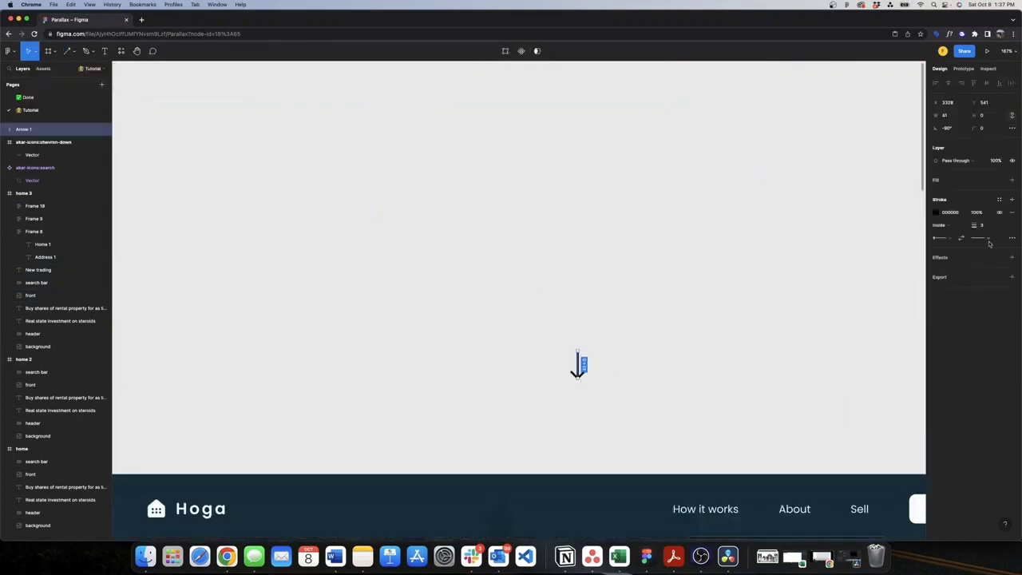
- Make the arrow double-headed, wrap it in a white auto layout frame and colour its stroke dark blue
left_click(936, 351)
left_click(1012, 299)
double_click(577, 366)
left_click(937, 226)
left_click(850, 416)
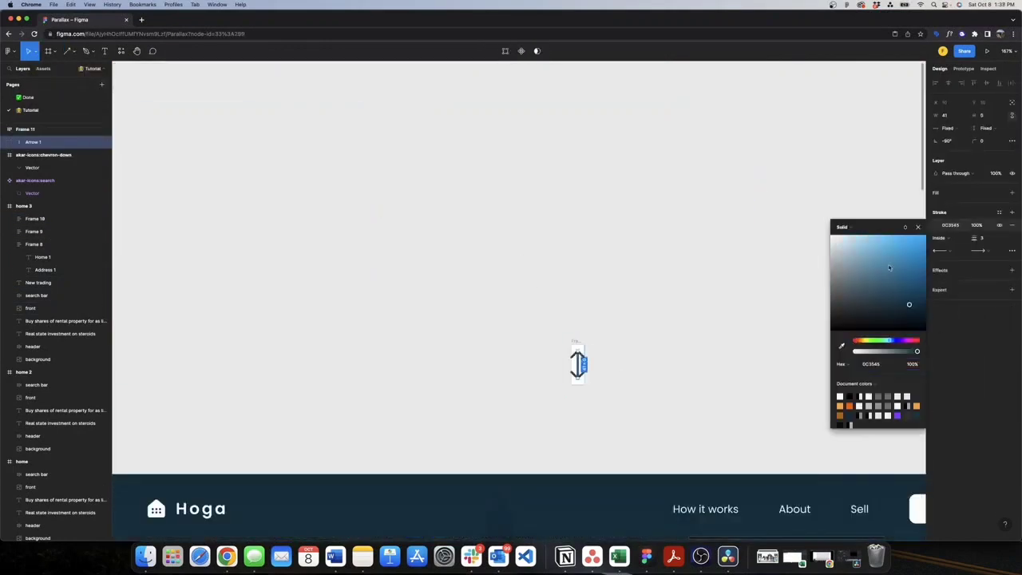
- Round the arrow frame's corners into a pill shape and adjust its padding
left_click(36, 129)
left_click_drag(974, 153, 993, 154)
left_click_drag(936, 227, 939, 228)
left_click_drag(970, 228, 974, 228)
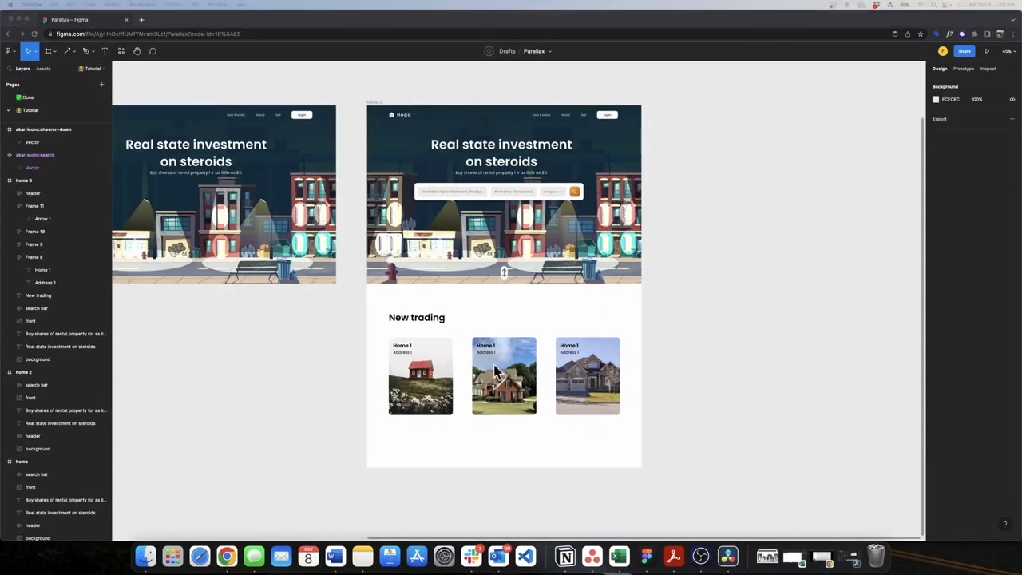
- Correct the heading above the house cards to read "Now trading"
scroll(423, 351, "up", 6)
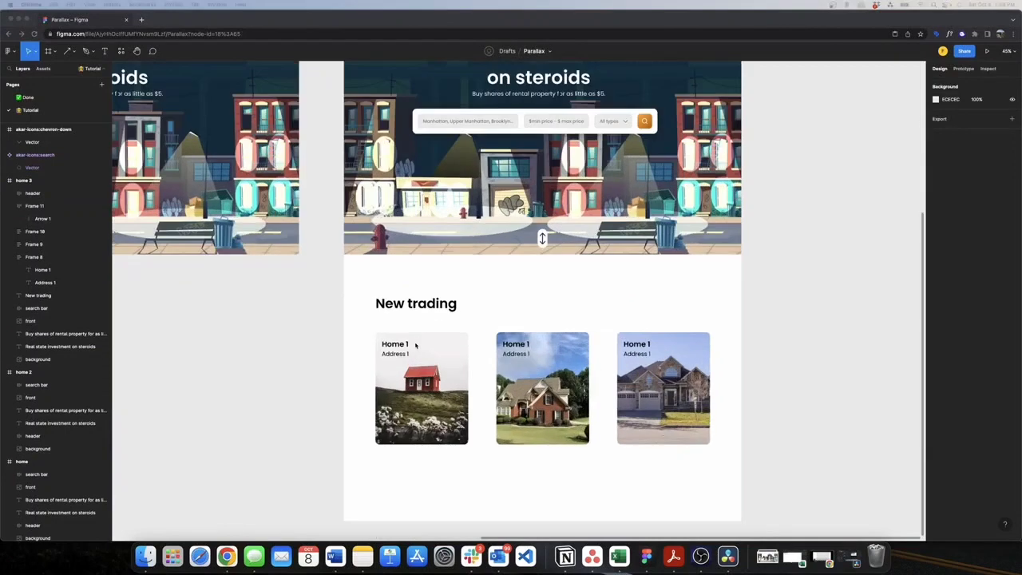
double_click(364, 268)
double_click(364, 267)
triple_click(364, 267)
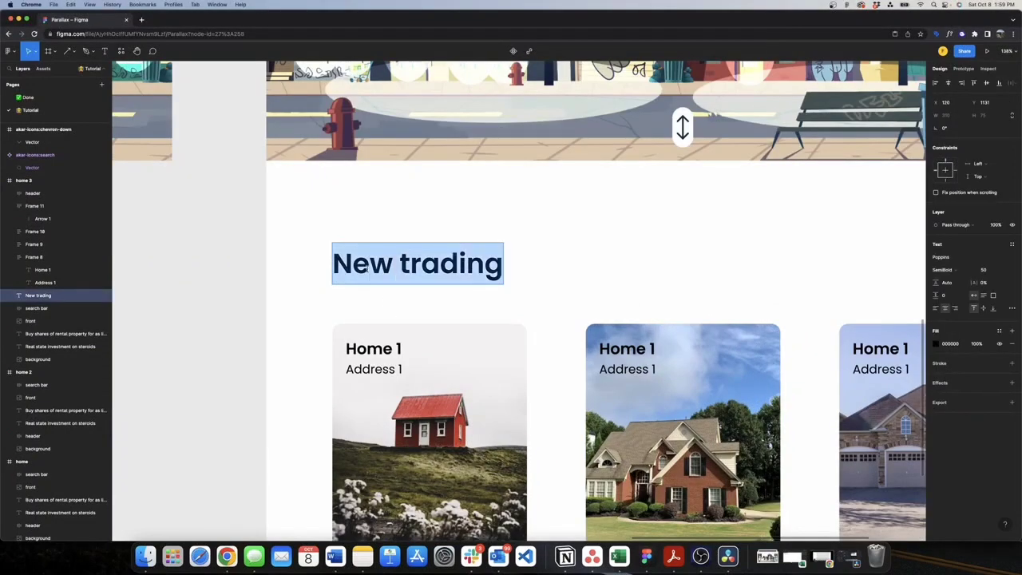
left_click(369, 264)
key("BackSpace")
type("o")
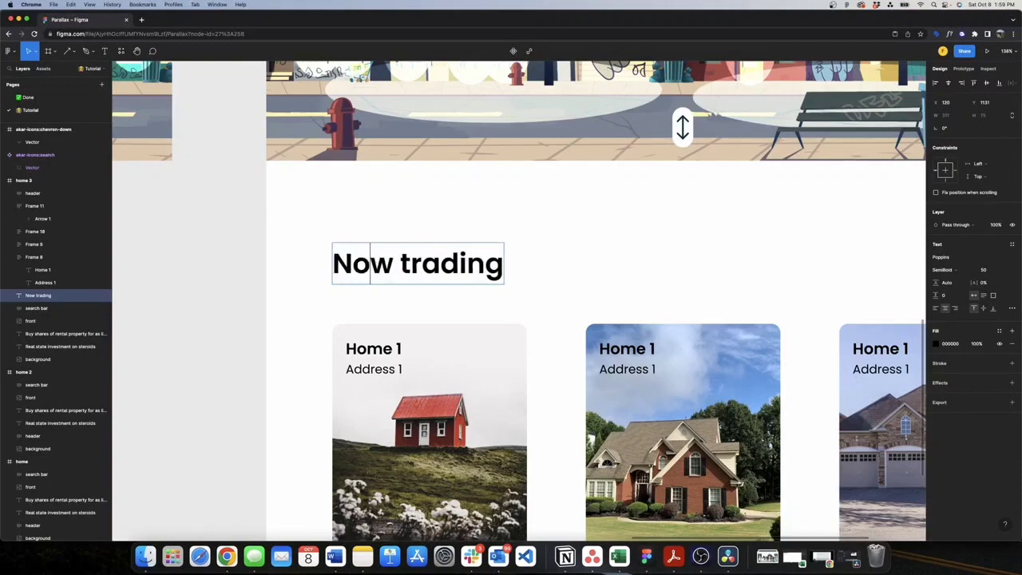
scroll(369, 270, "down", 5)
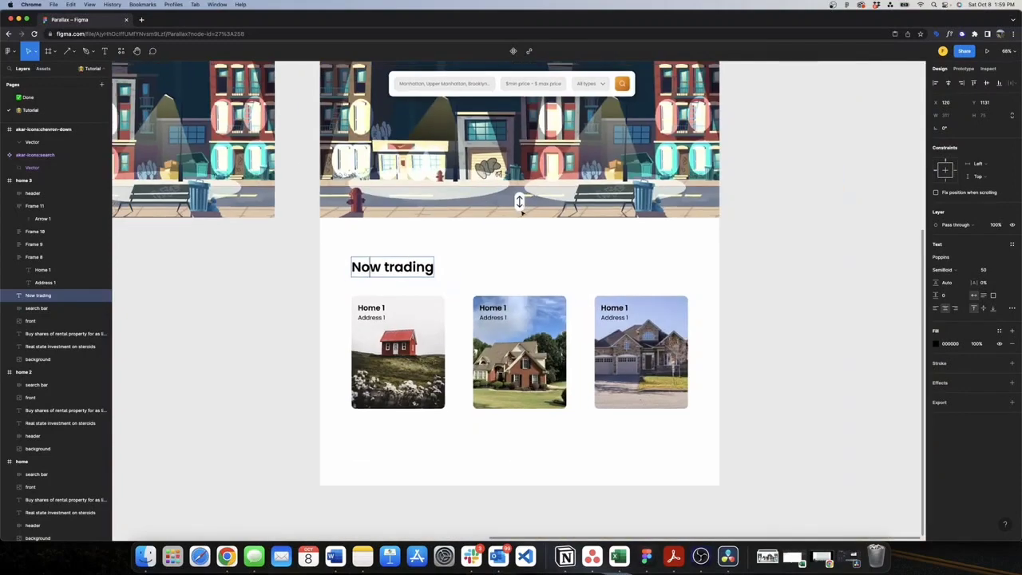
scroll(519, 203, "down", 3)
scroll(524, 214, "up", 3)
key("Escape")
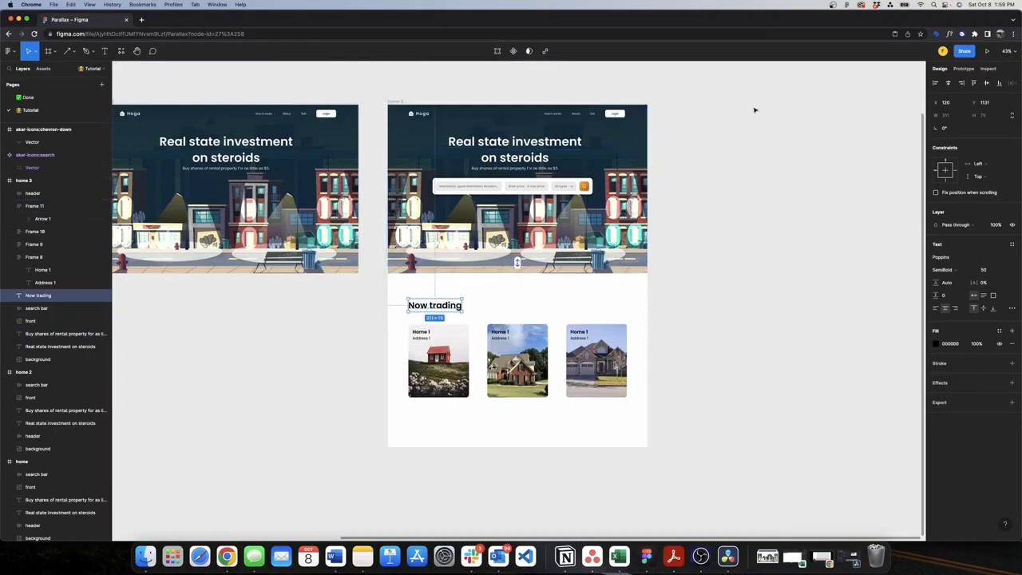
- Duplicate the home 3 frame and place the copy to its right at X 4311
scroll(687, 120, "right", 3)
left_click(521, 91)
left_click(328, 103)
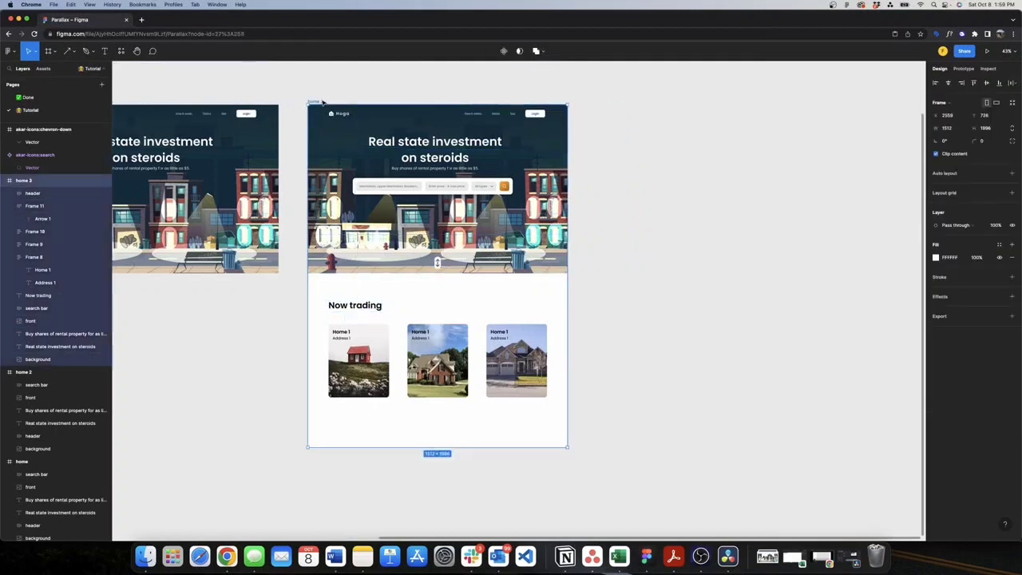
key("super+d")
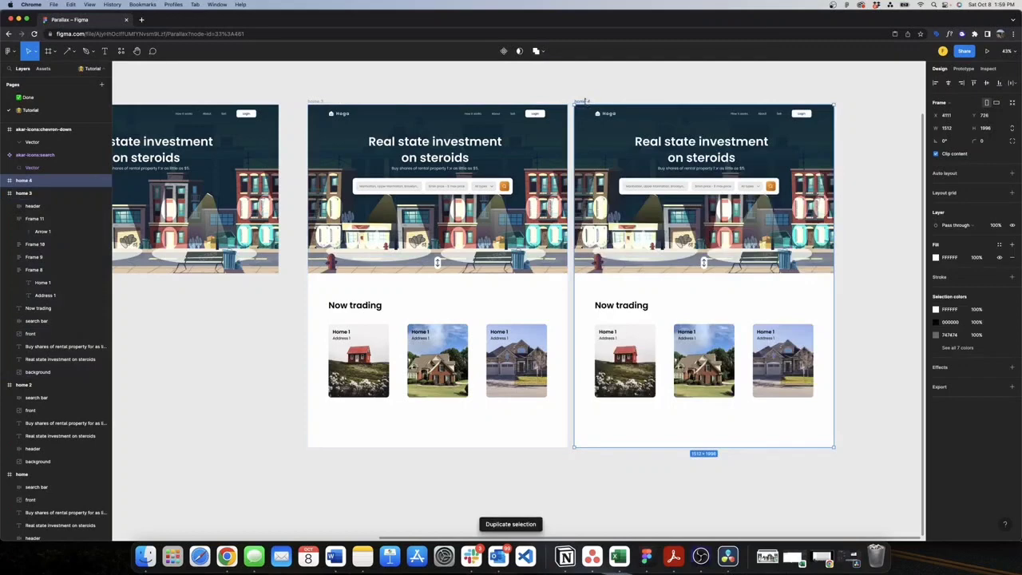
left_click_drag(587, 103, 635, 91)
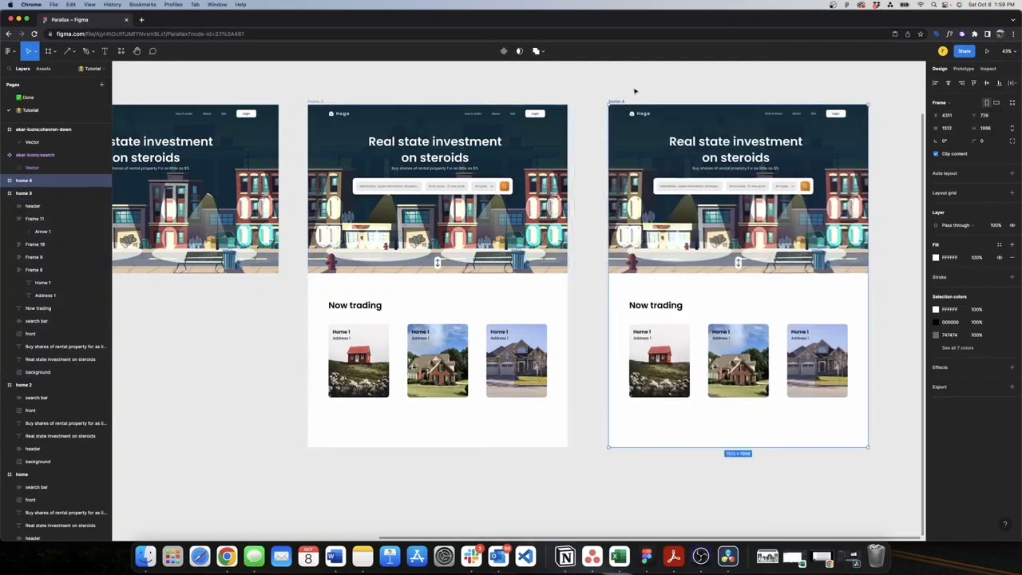
left_click(635, 91)
- Move home 4's search bar, front, both hero texts and background together upward out of the frame
scroll(639, 88, "right", 5)
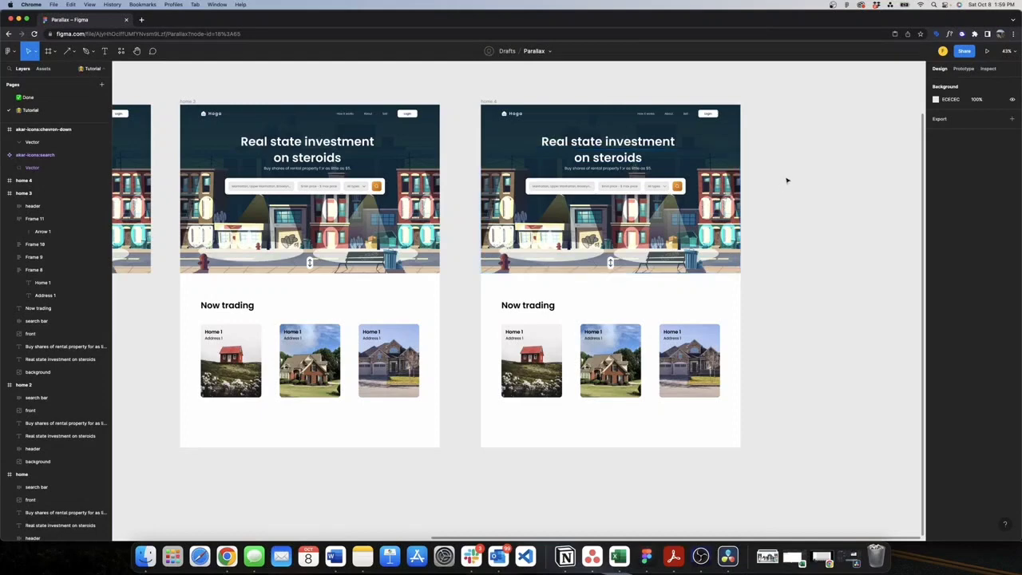
left_click(635, 182)
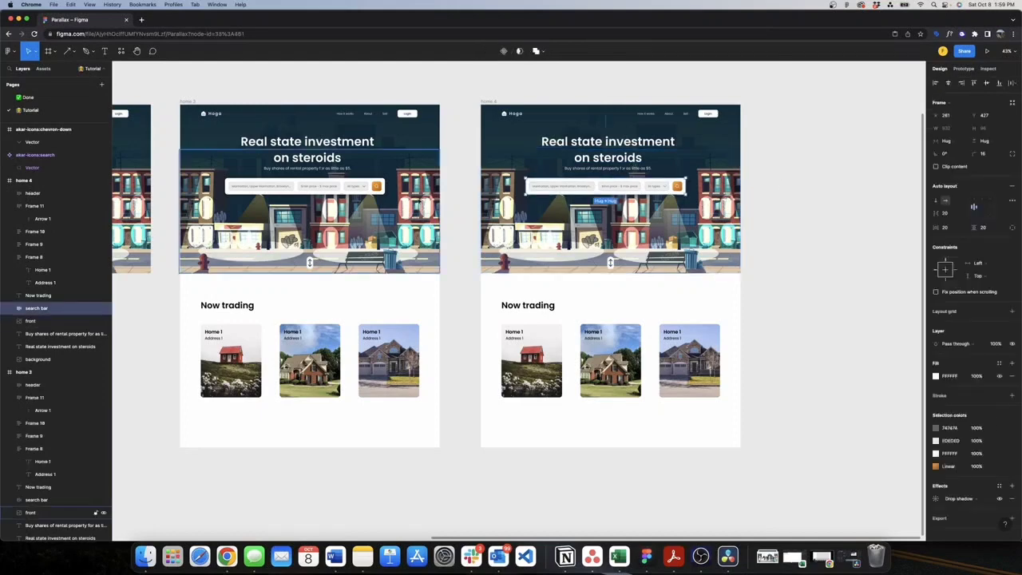
left_click(47, 334)
left_click(36, 321, "shift")
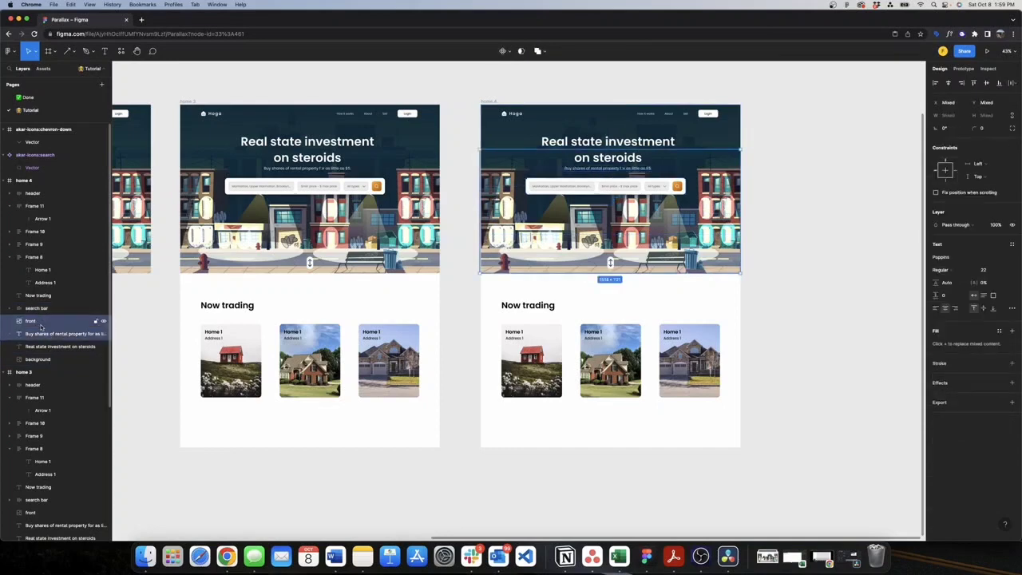
left_click(44, 347, "shift")
left_click(38, 359, "shift")
left_click(36, 308, "shift")
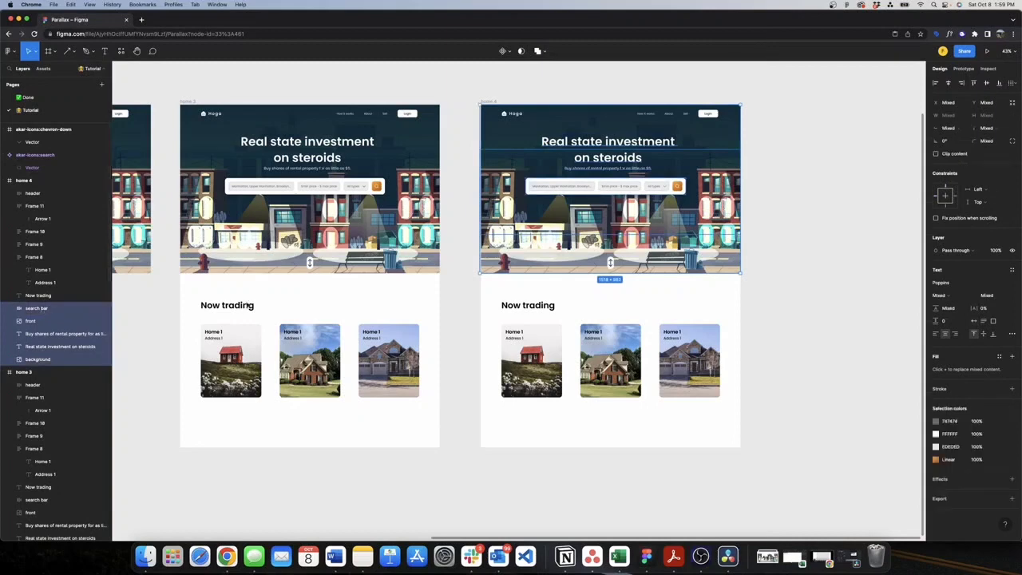
left_click_drag(701, 262, 694, 90)
left_click(798, 128)
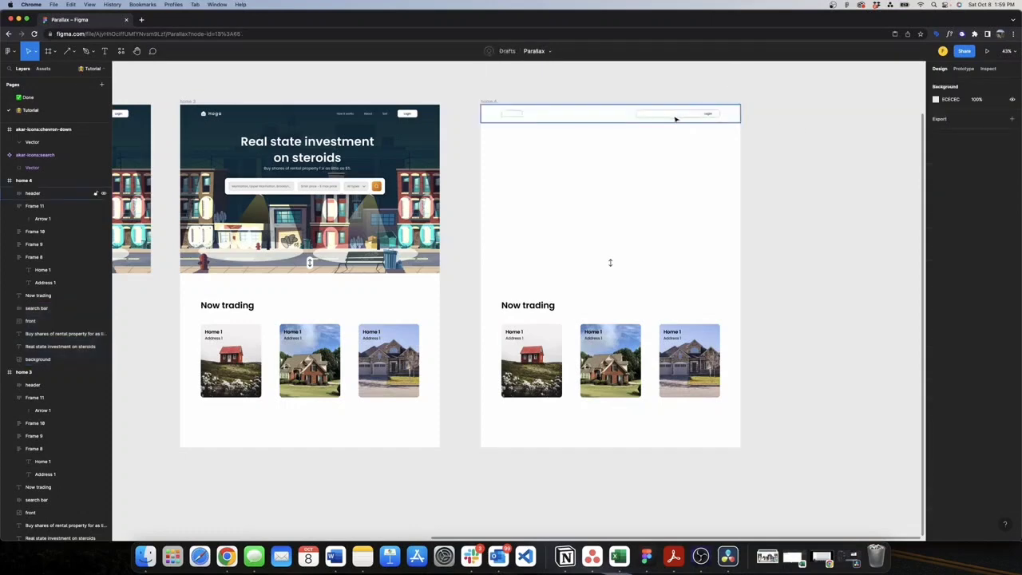
- Change the colour of the Hoga logo in home 4's header to black (000000)
left_click(570, 114)
double_click(512, 116)
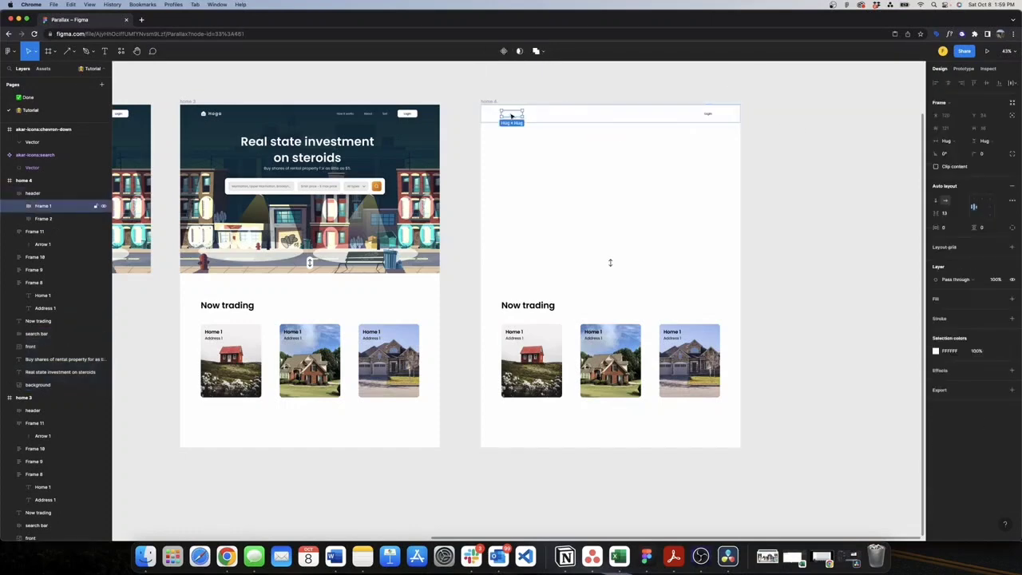
left_click(935, 350)
left_click_drag(889, 373, 827, 440)
left_click(920, 334)
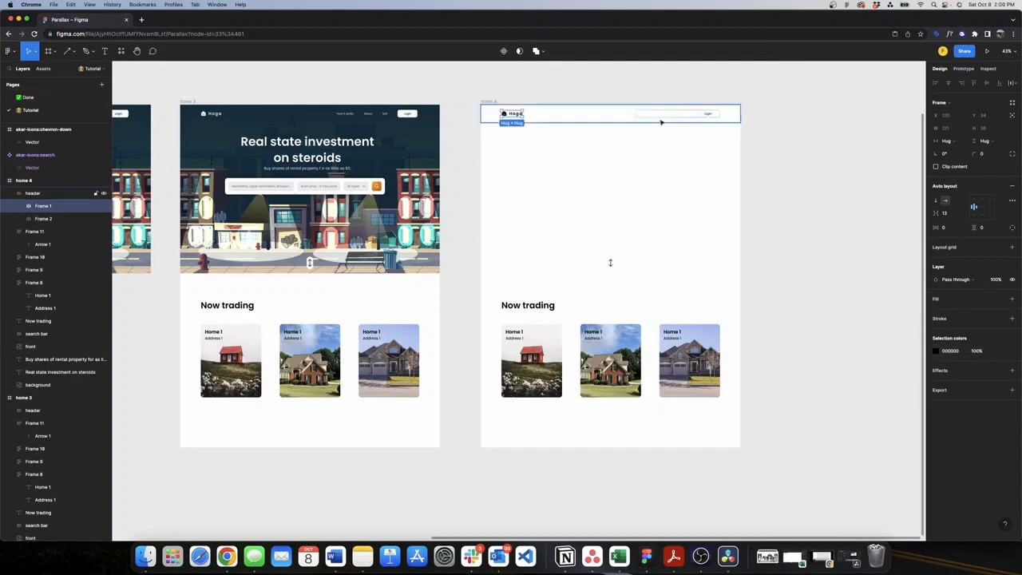
- Change the colour of the How it works, About and Sell links in home 4's header to black (000000)
left_click(659, 119)
double_click(653, 115)
left_click(670, 114, "shift")
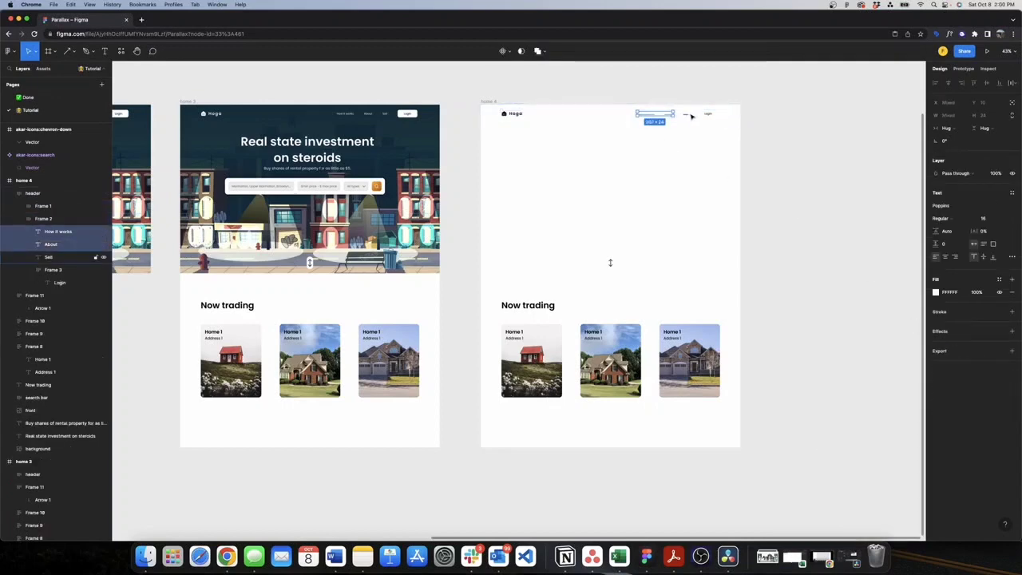
left_click(687, 114, "shift")
left_click(938, 292)
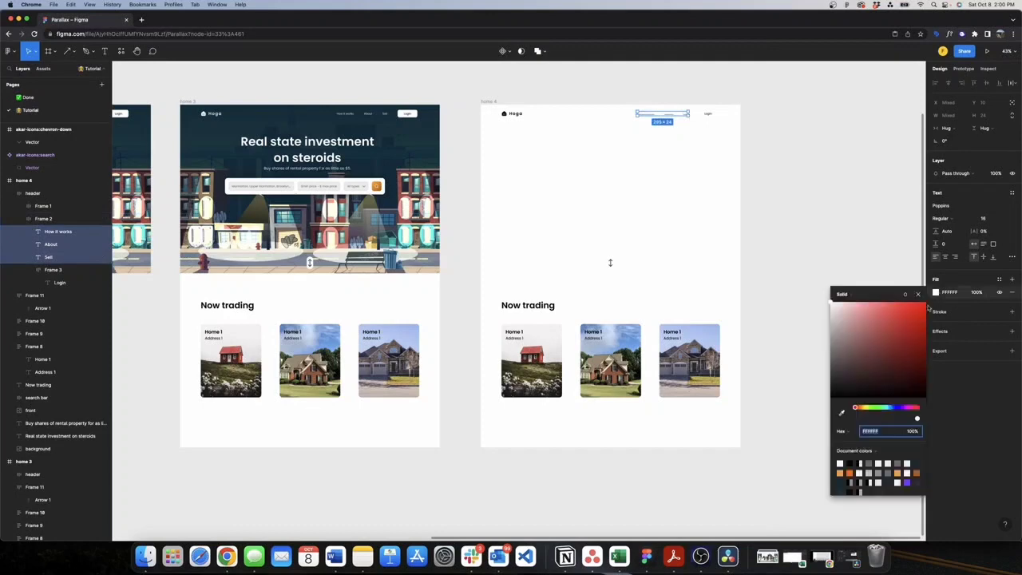
left_click_drag(846, 375, 829, 409)
left_click(918, 294)
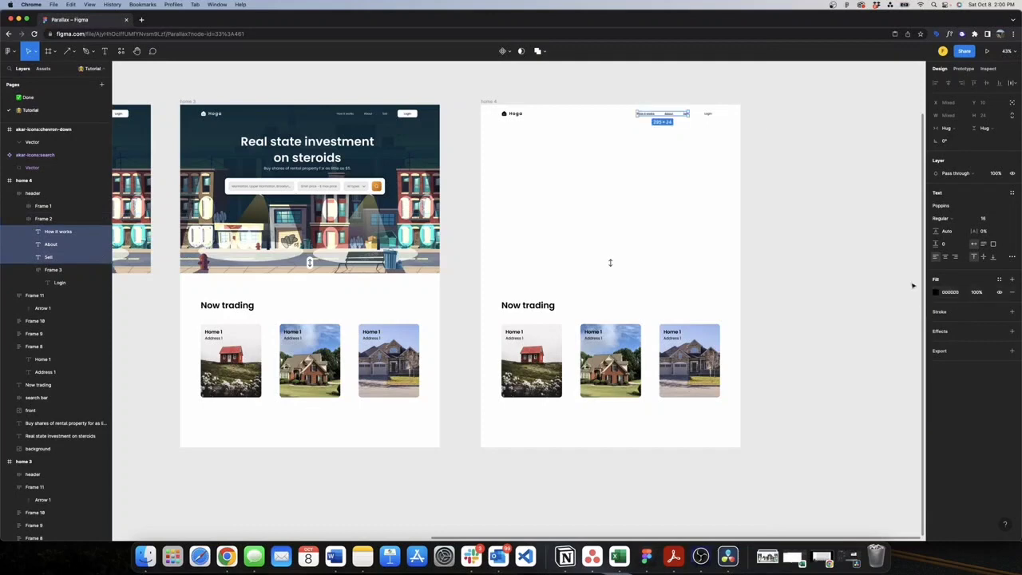
- Give home 4's Login button an inside stroke 2 thick, coloured with the dark blue sampled from home 3's header background
left_click(709, 114)
left_click(1013, 331)
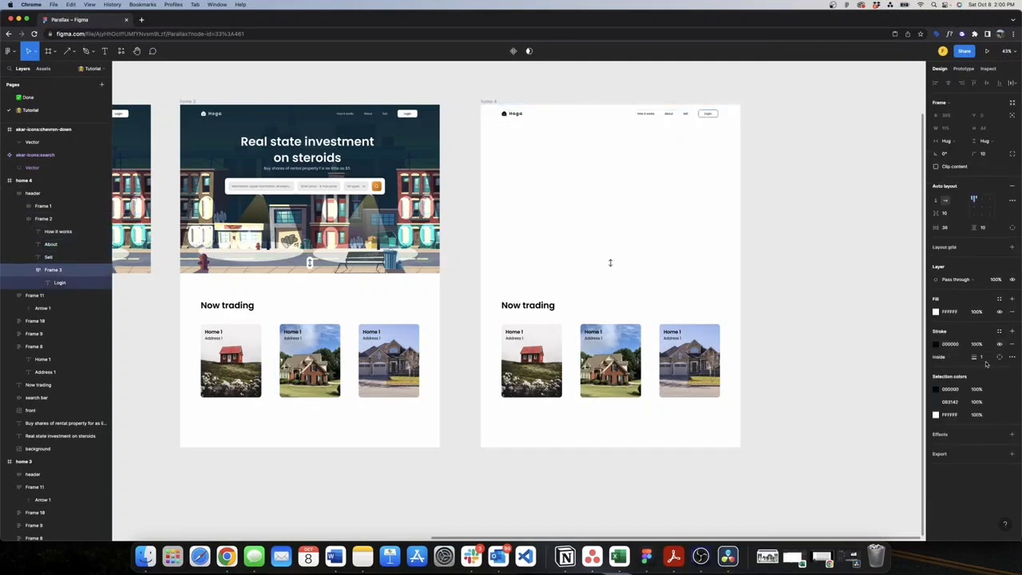
type("2")
key("Return")
left_click(935, 344)
left_click(840, 449)
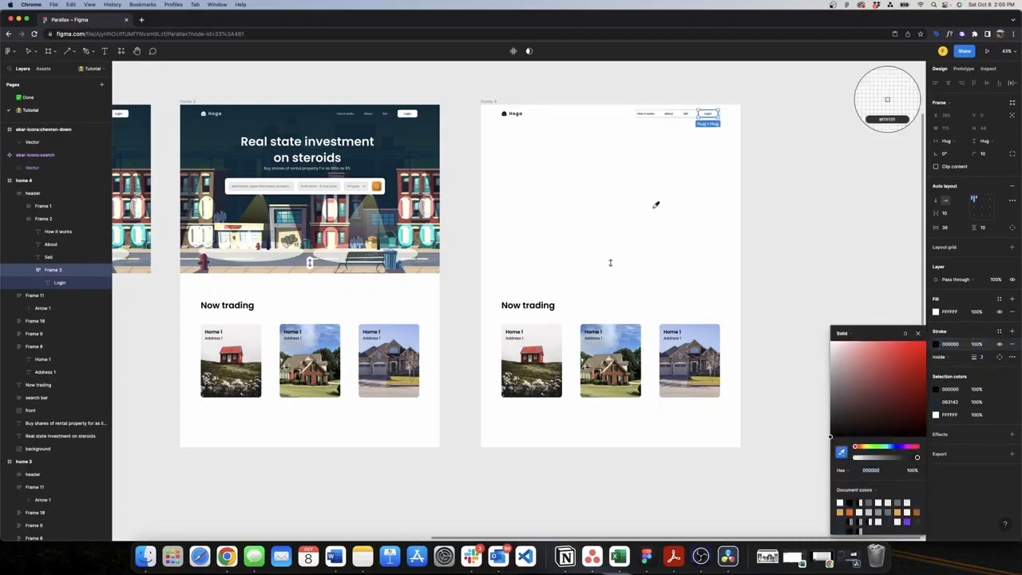
left_click(345, 126)
left_click(684, 82)
scroll(707, 115, "up", 4)
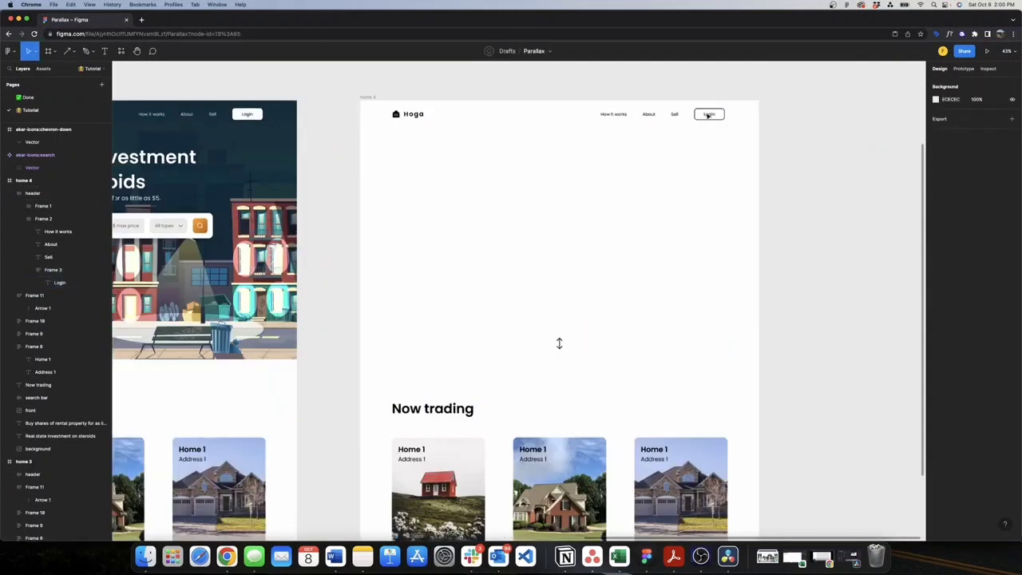
scroll(707, 114, "up", 5)
scroll(713, 118, "down", 6)
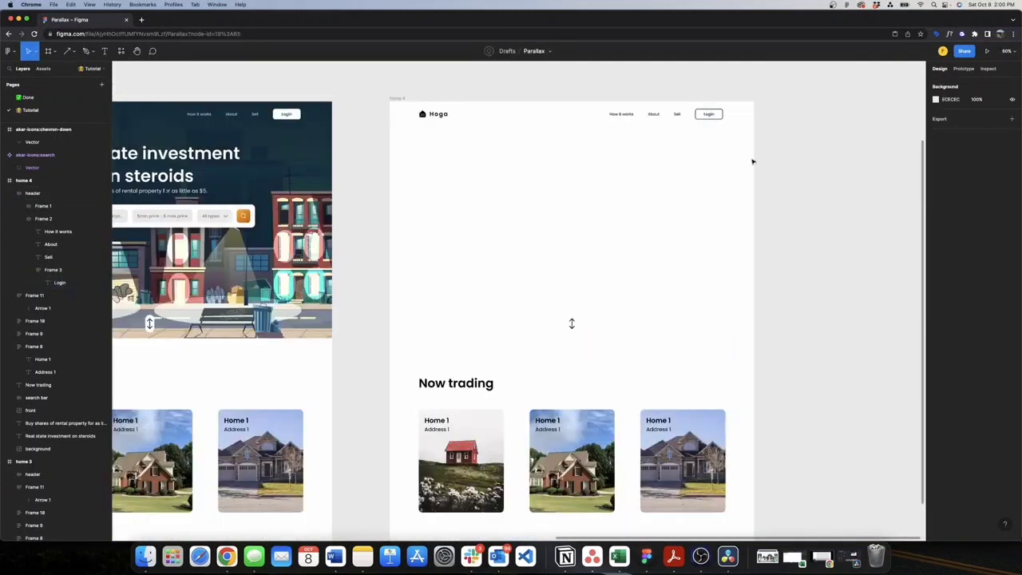
- Move home 4's Now trading heading and its three house cards together up to just below the header
scroll(675, 244, "down", 2)
left_click(520, 369)
left_click(523, 391, "shift")
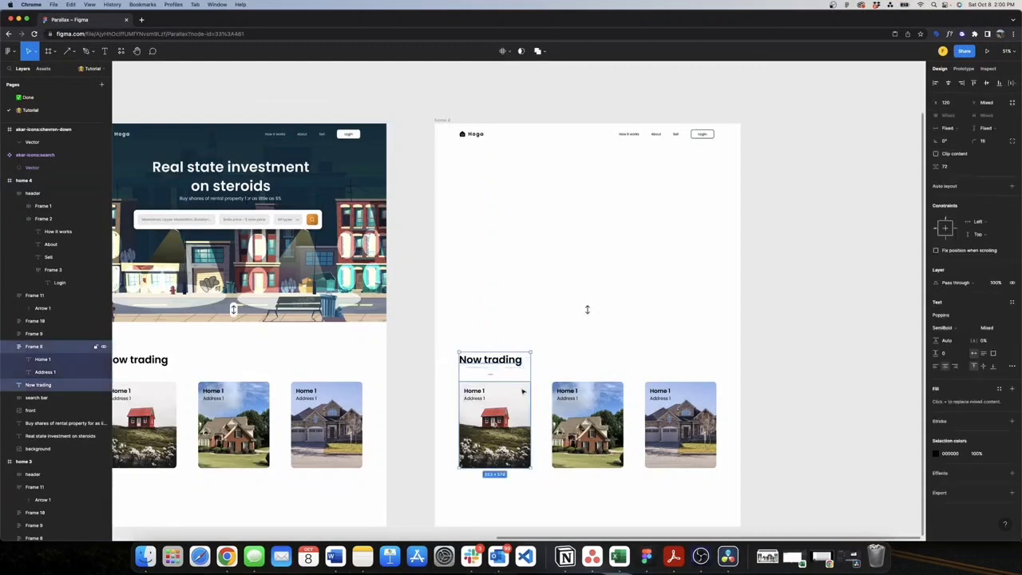
left_click(584, 411, "shift")
left_click(679, 400, "shift")
key("shift+Up")
key("shift+Up")
key("shift+Up")
key("shift+Up")
key("shift+Up")
key("shift+Up")
key("shift+Up")
key("shift+Up")
key("shift+Up")
key("shift+Up")
key("shift+Up")
key("shift+Up")
key("shift+Up")
key("shift+Up")
key("shift+Up")
key("shift+Up")
key("shift+Up")
key("shift+Up")
key("shift+Up")
key("shift+Up")
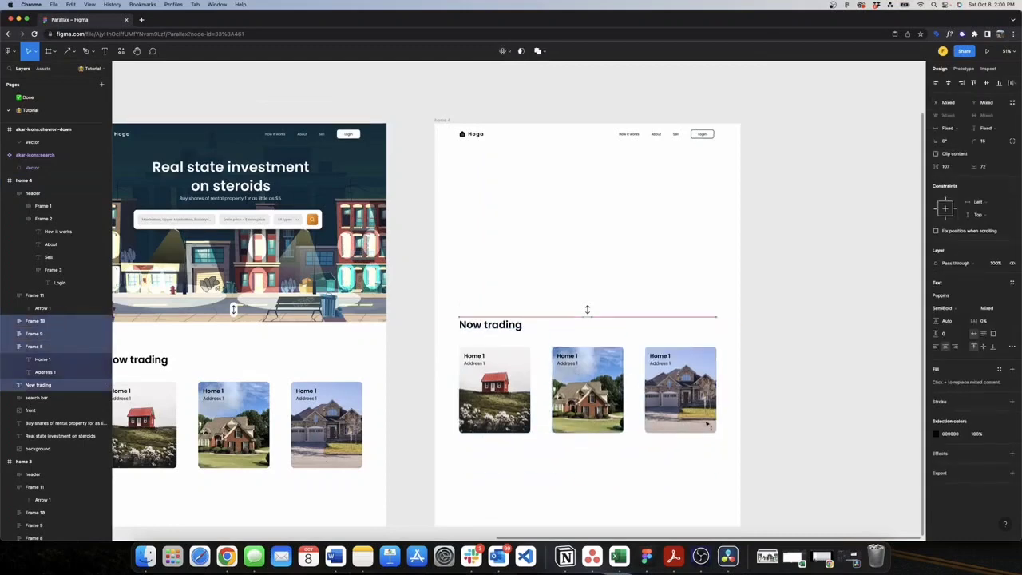
key("shift+Up")
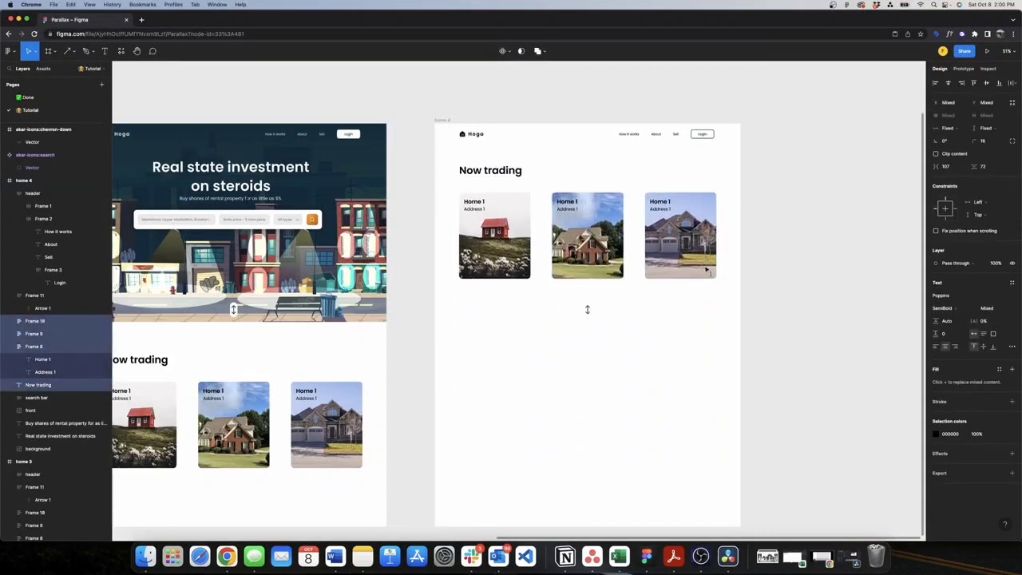
left_click(806, 262)
- Move home 3's Now trading heading and three house cards together lower within the frame
scroll(807, 263, "down", 5, "ctrl")
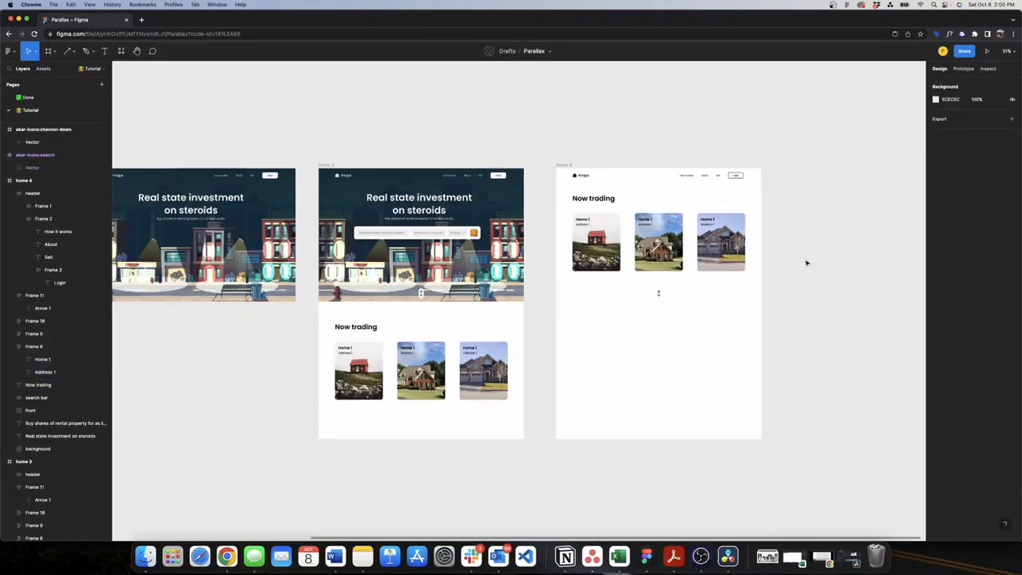
scroll(707, 163, "up", 3, "ctrl")
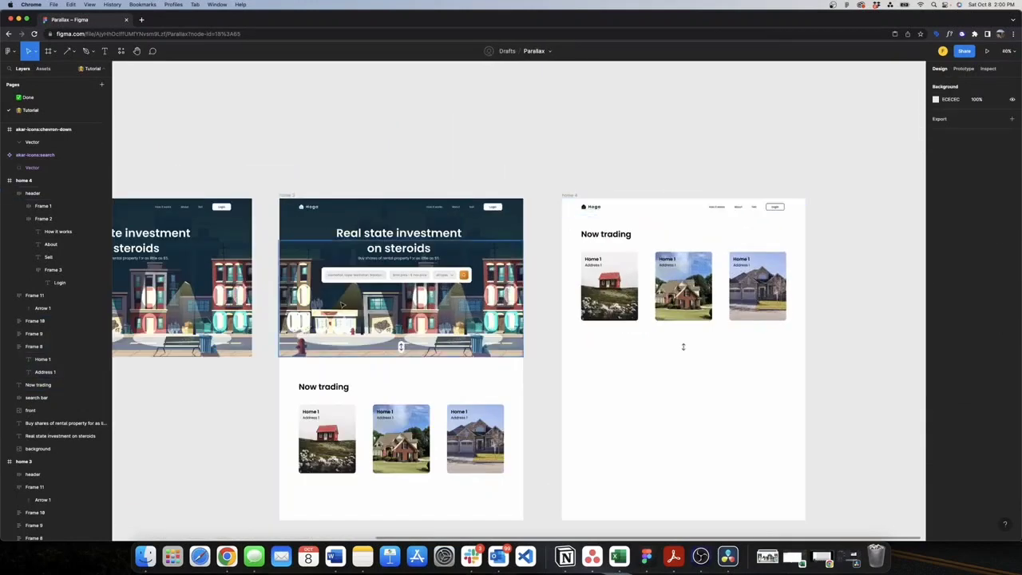
scroll(472, 344, "left", 3)
left_click(472, 344)
scroll(481, 310, "down", 2, "ctrl")
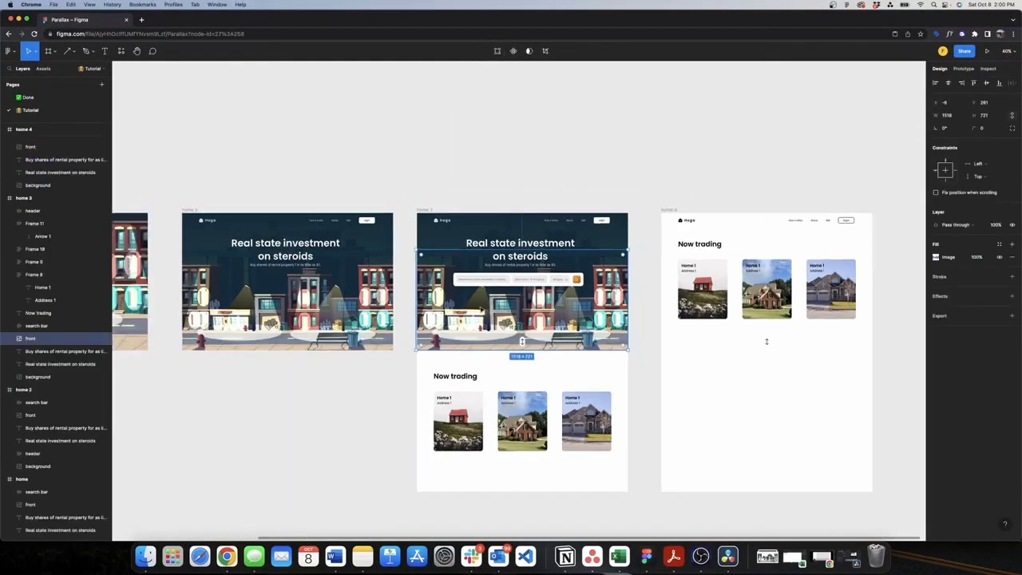
left_click(471, 405)
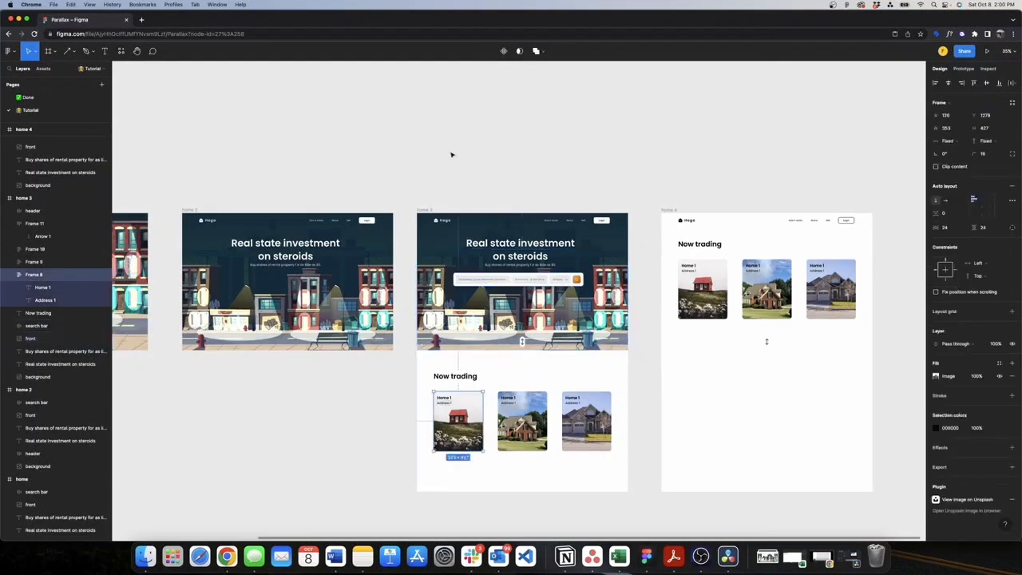
scroll(449, 176, "down", 2)
key("Escape")
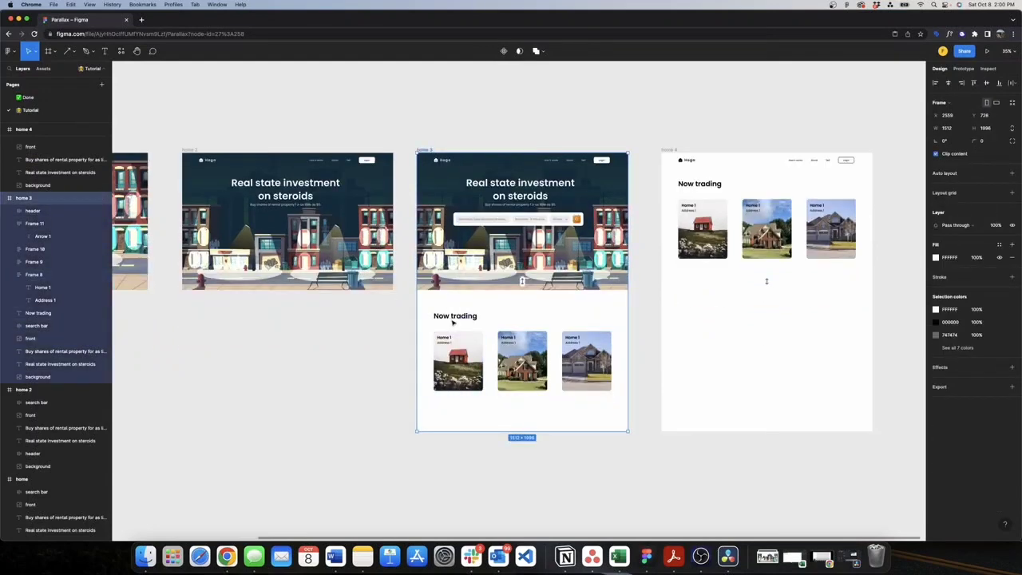
left_click_drag(450, 324, 595, 373)
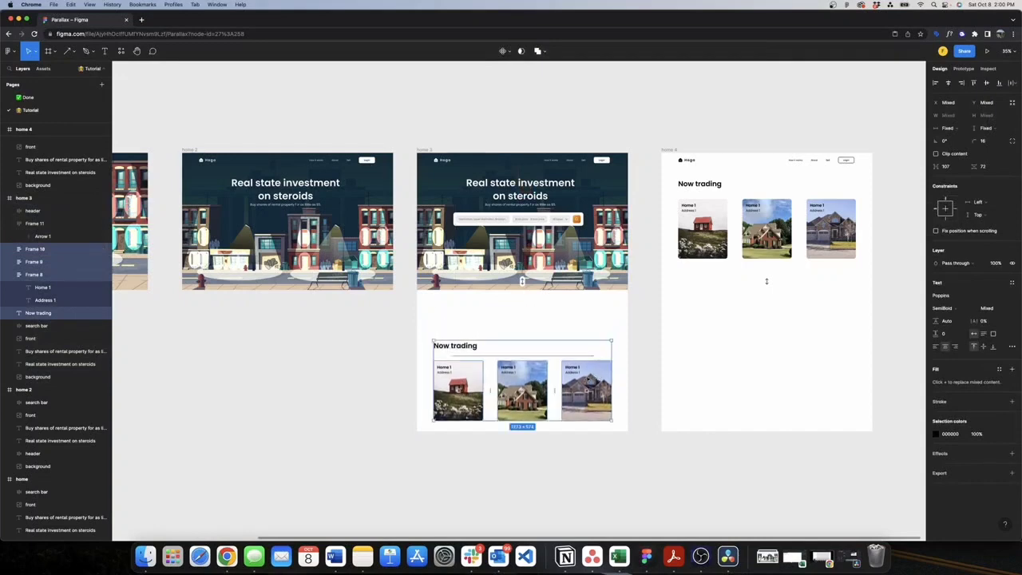
- Stagger home 3's cards by moving the middle one straight down to Y 1888 and the third one down to about Y 2183
left_click(532, 373)
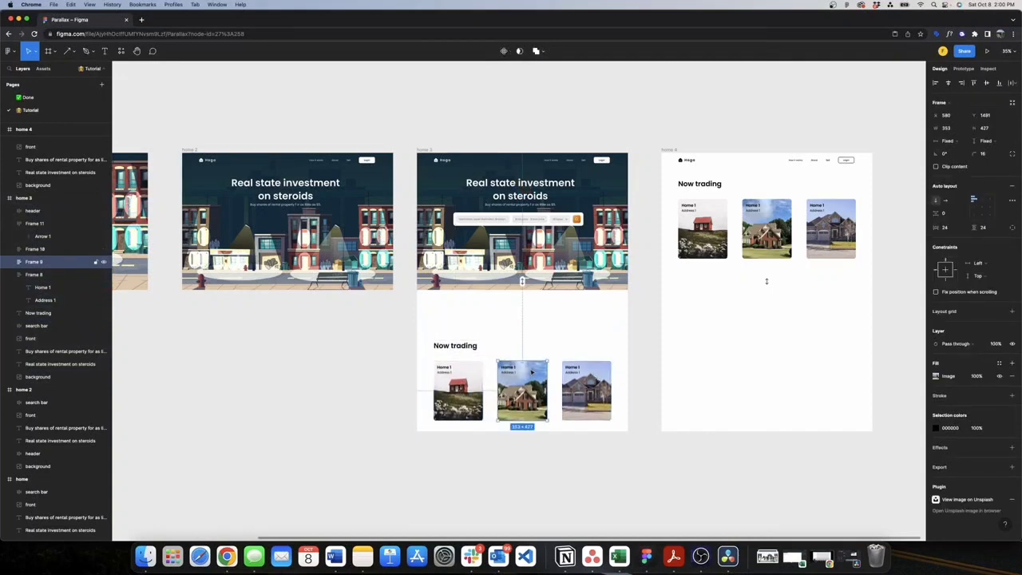
left_click_drag(532, 372, 526, 435)
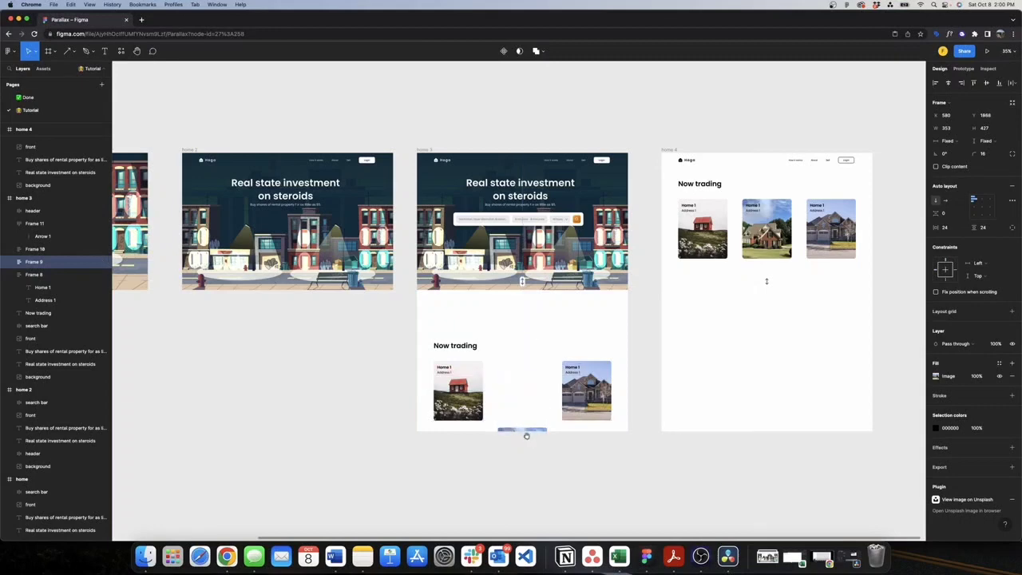
left_click(575, 386)
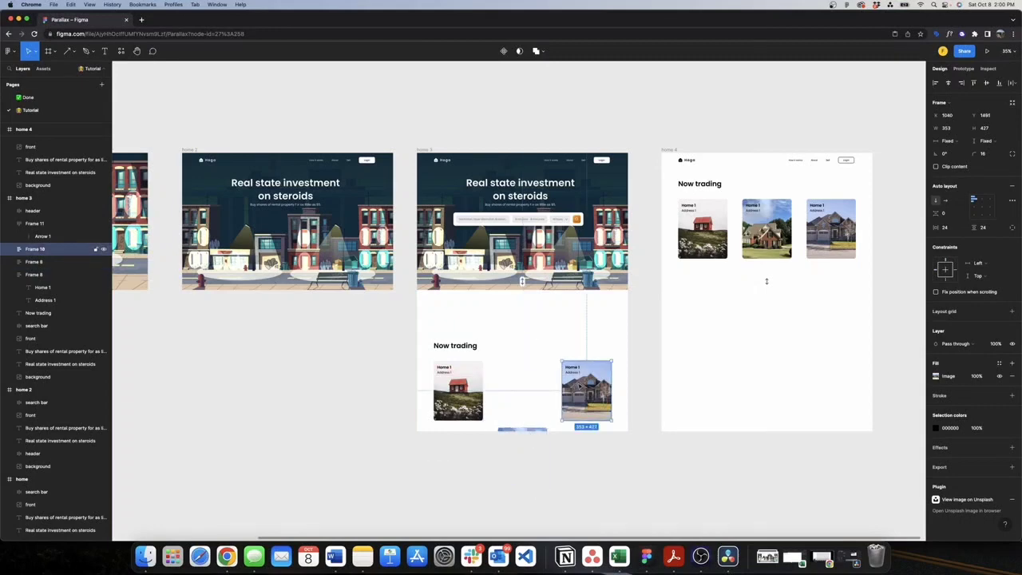
left_click_drag(587, 385, 586, 482)
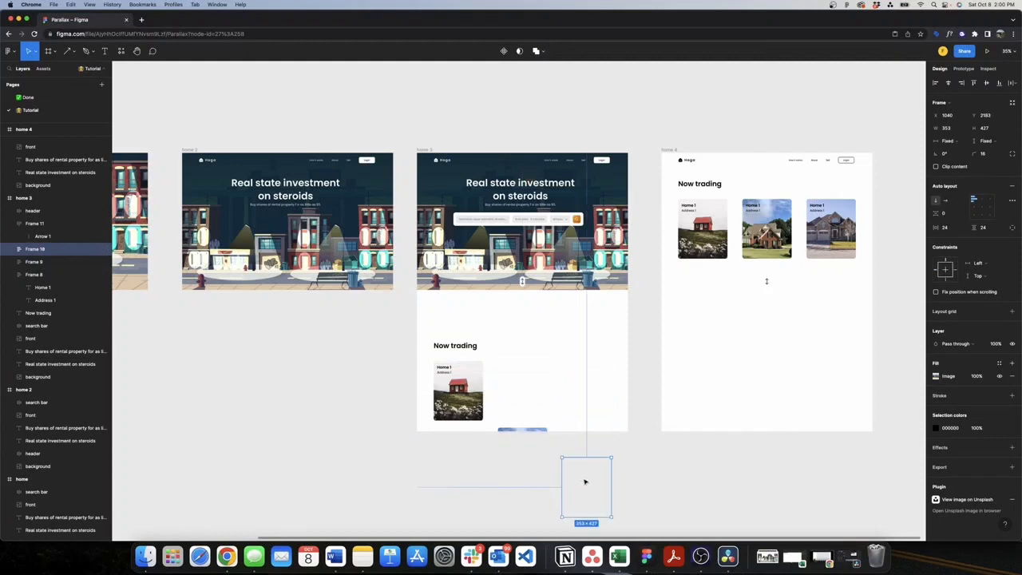
left_click(615, 139)
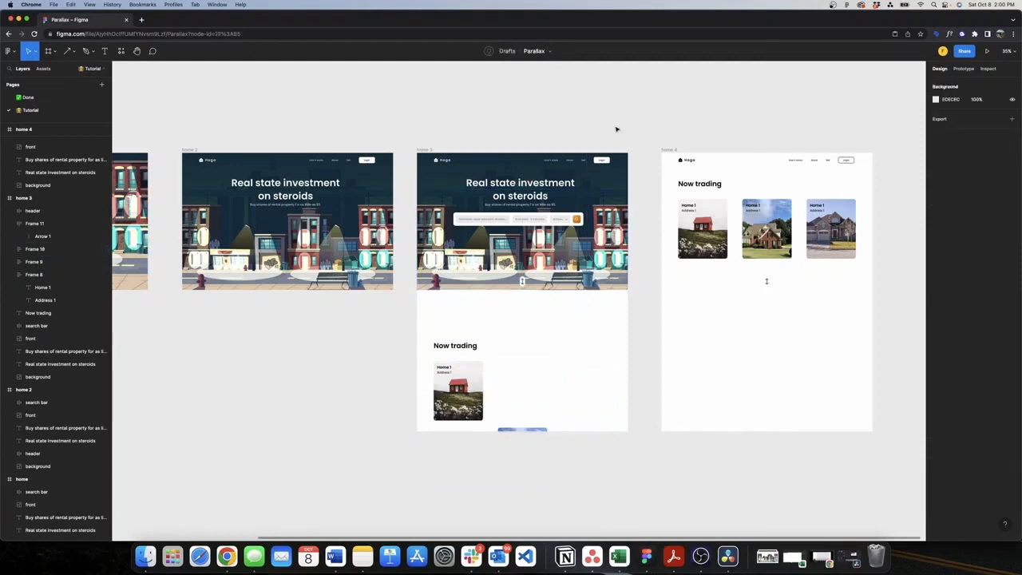
- Shorten the home 3 and home 4 frames from below to about 982 px high, matching home 2
left_click(431, 150)
left_click_drag(559, 434, 561, 293)
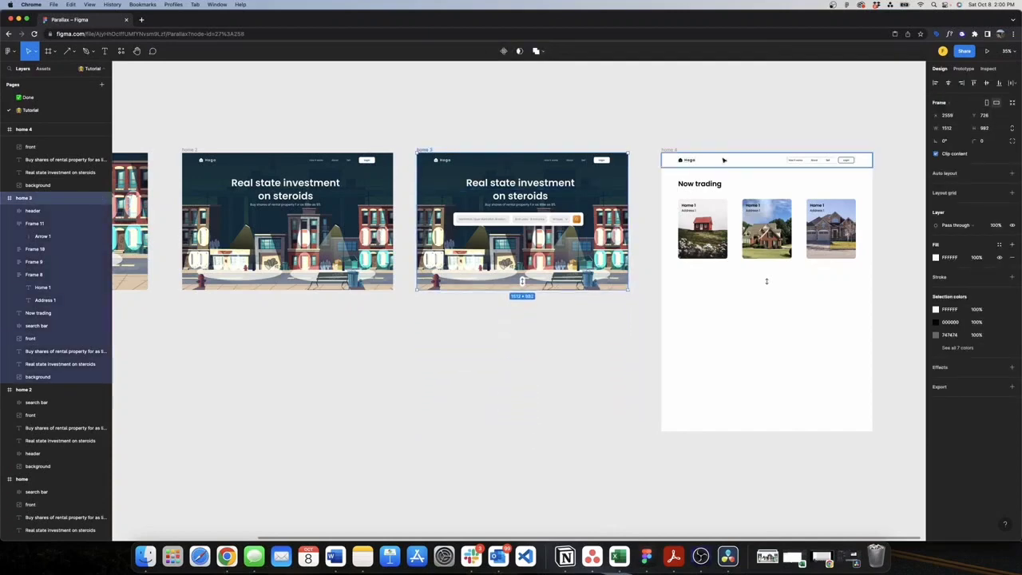
left_click(669, 149)
left_click_drag(815, 429, 813, 293)
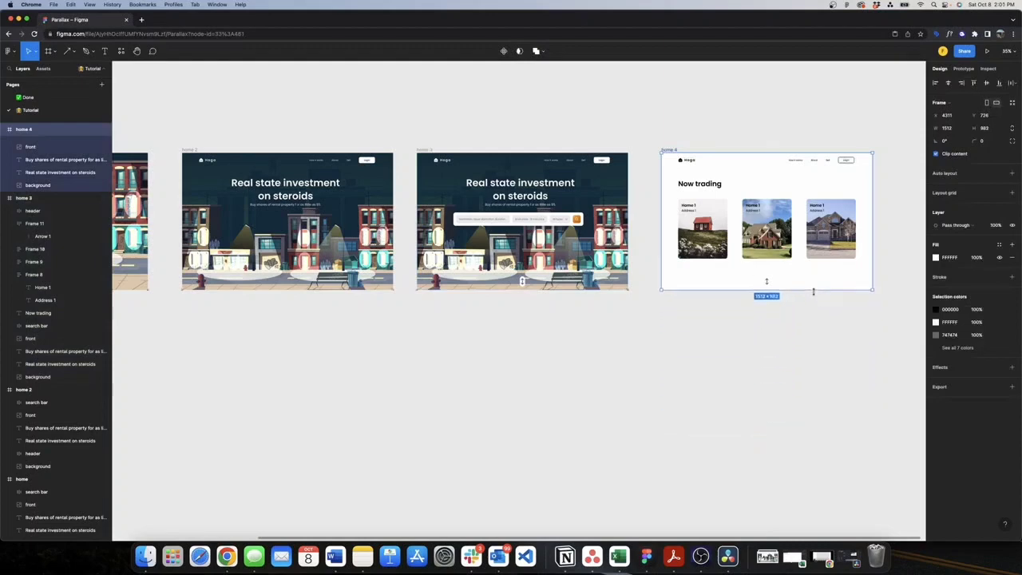
left_click(719, 138)
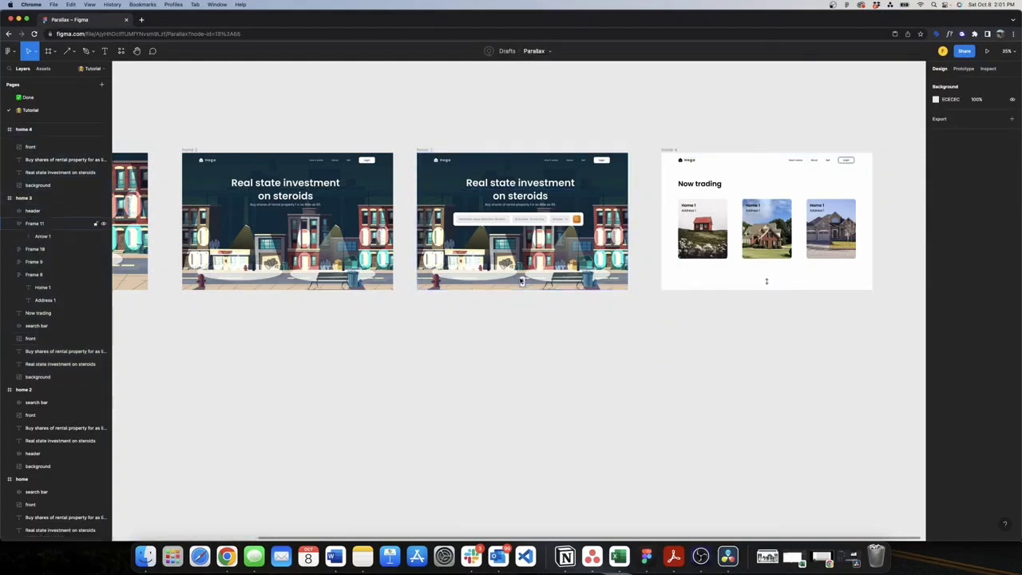
- Link home 3's scroll arrow to home 4 with an On click, Navigate to interaction using Smart animate, Ease out, 700ms
left_click(522, 281)
left_click(964, 69)
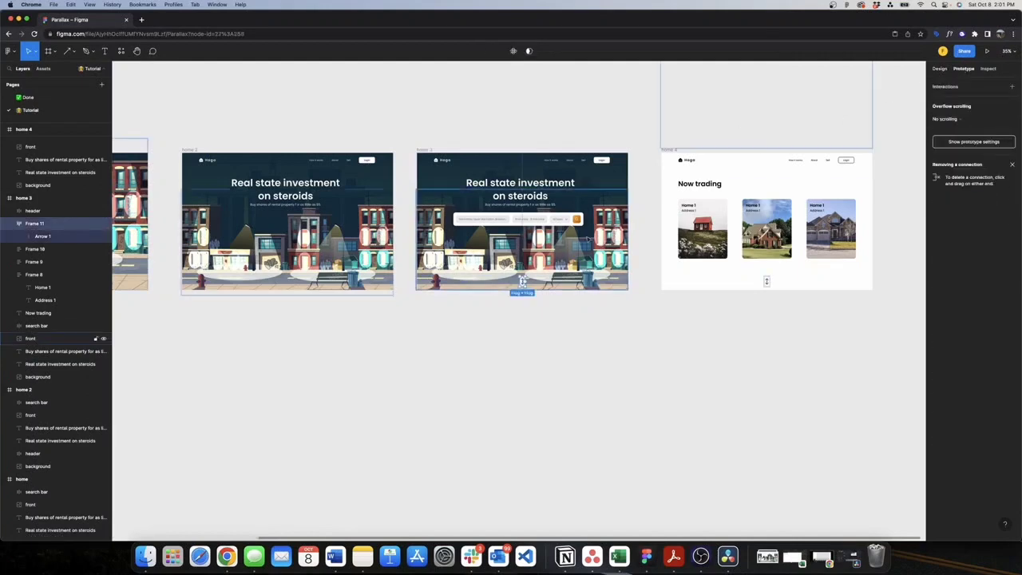
left_click_drag(531, 282, 672, 224)
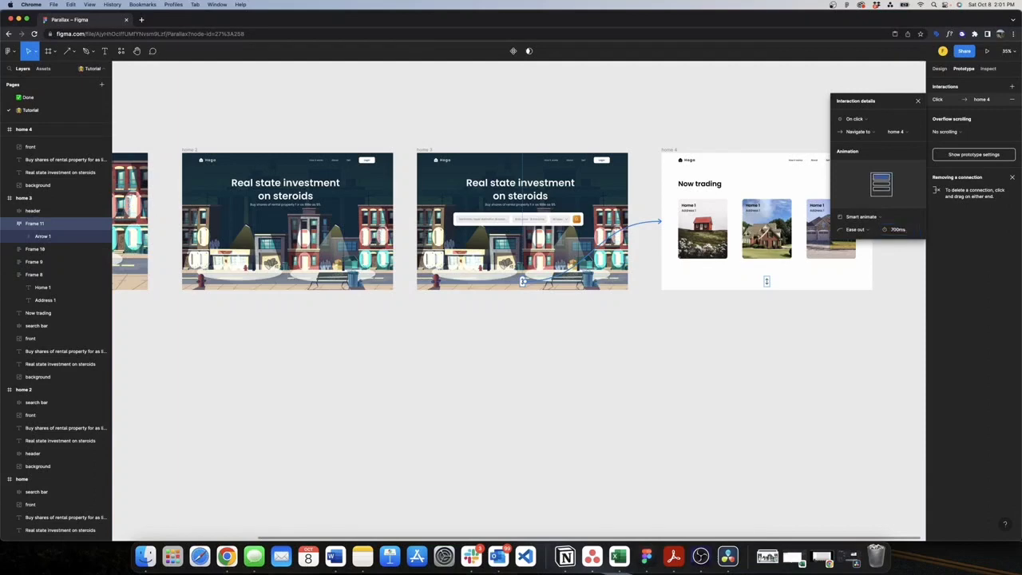
left_click(919, 101)
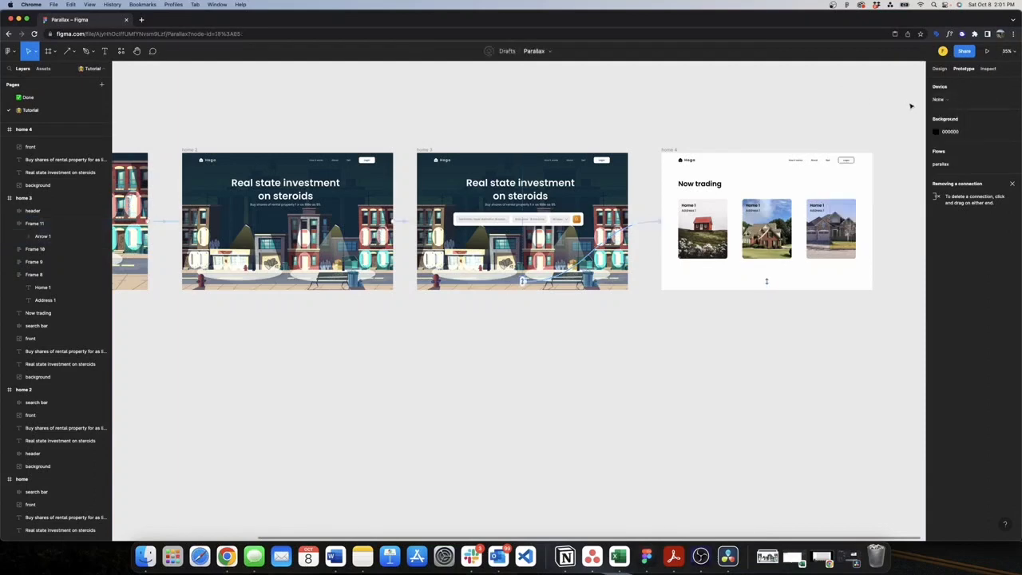
- Preview the parallax prototype flow and follow the scroll arrow to test the transition to home 4
left_click(1010, 165)
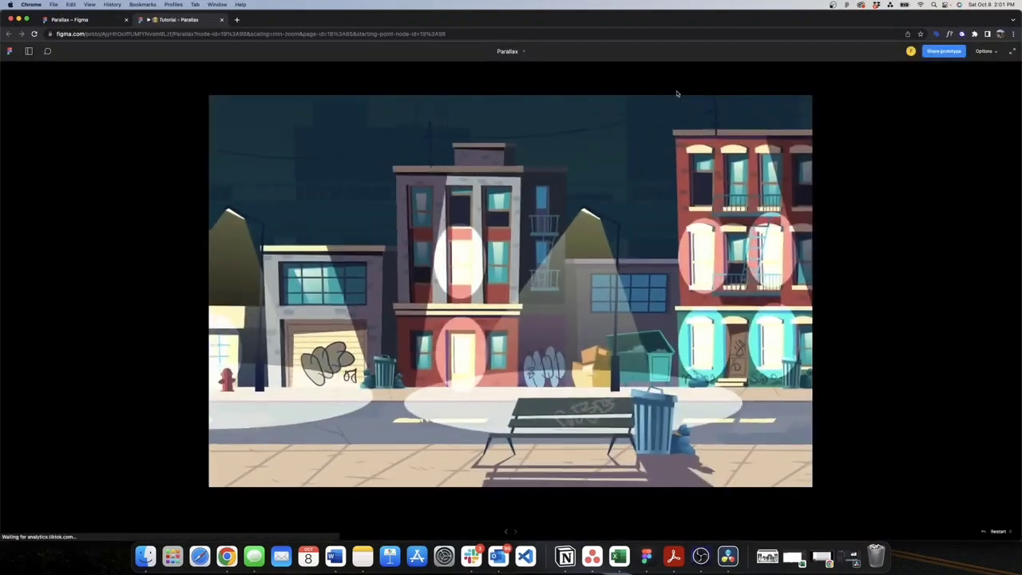
left_click(513, 458)
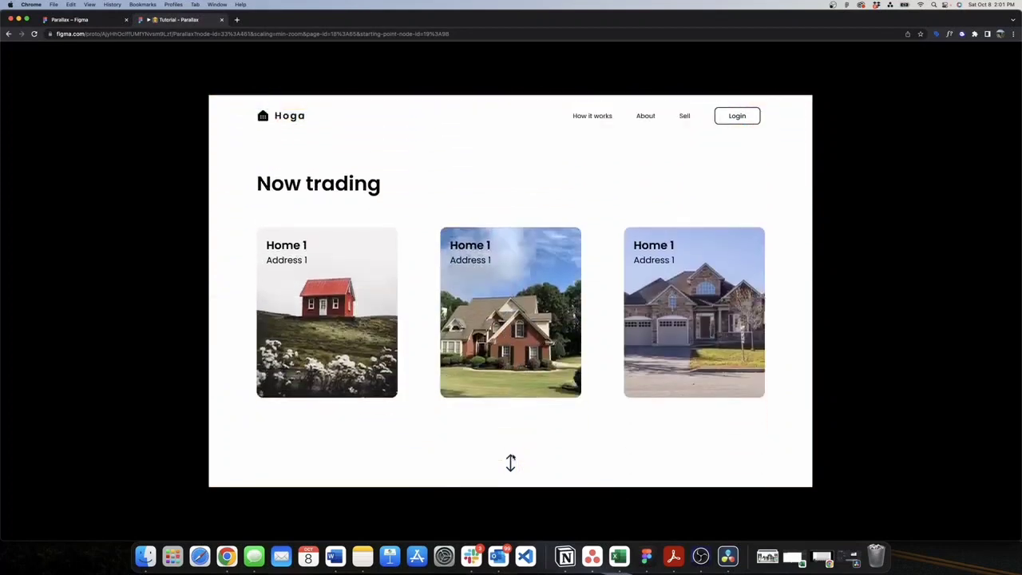